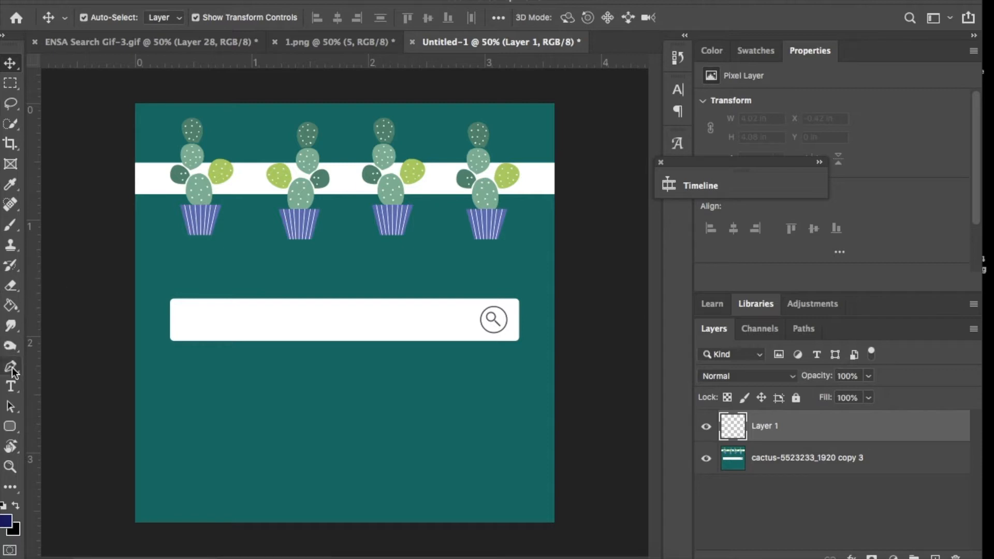
Step: Draw a text box about 2.43 in wide and 0.24 in high inside the white search bar and set its font size to 9 pt
click(11, 386)
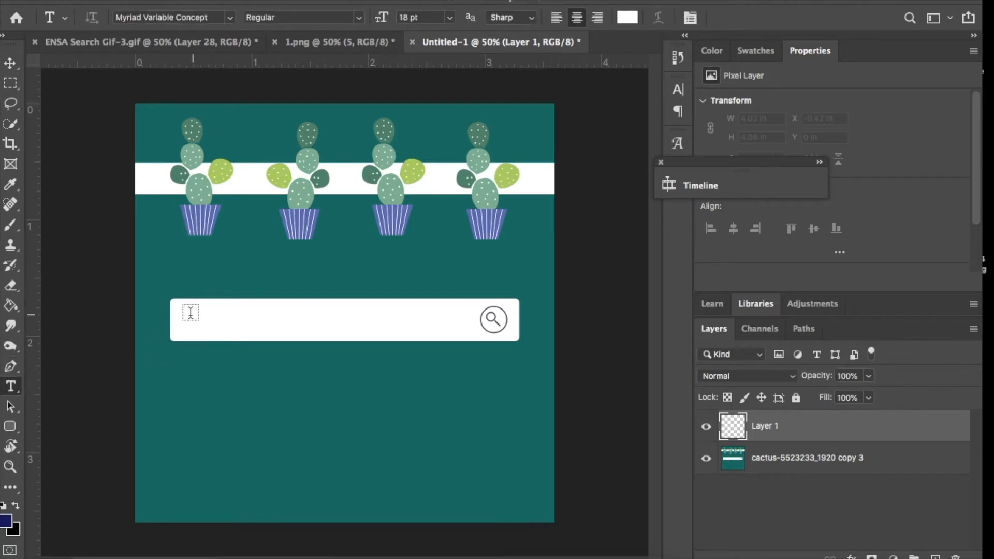
drag(187, 312, 469, 334)
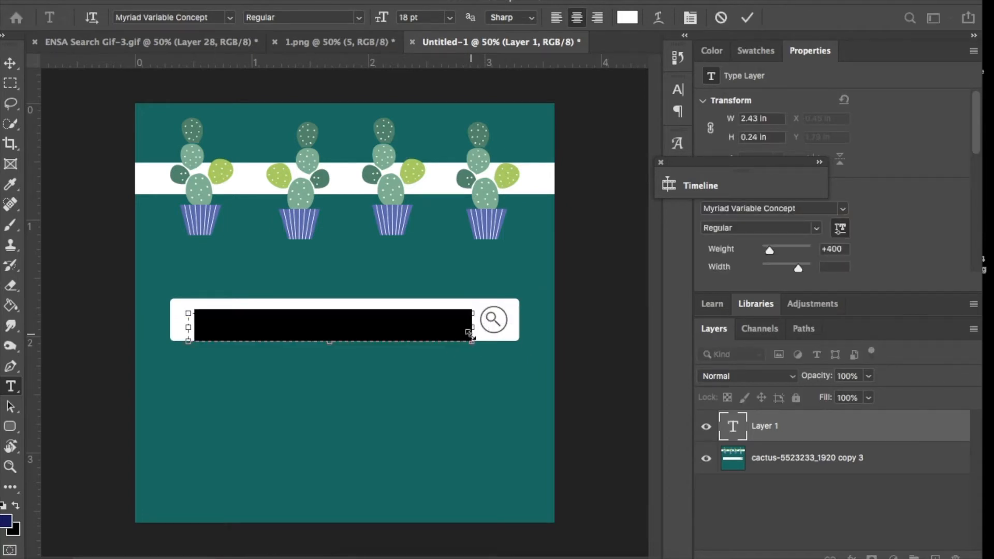
click(452, 16)
click(427, 74)
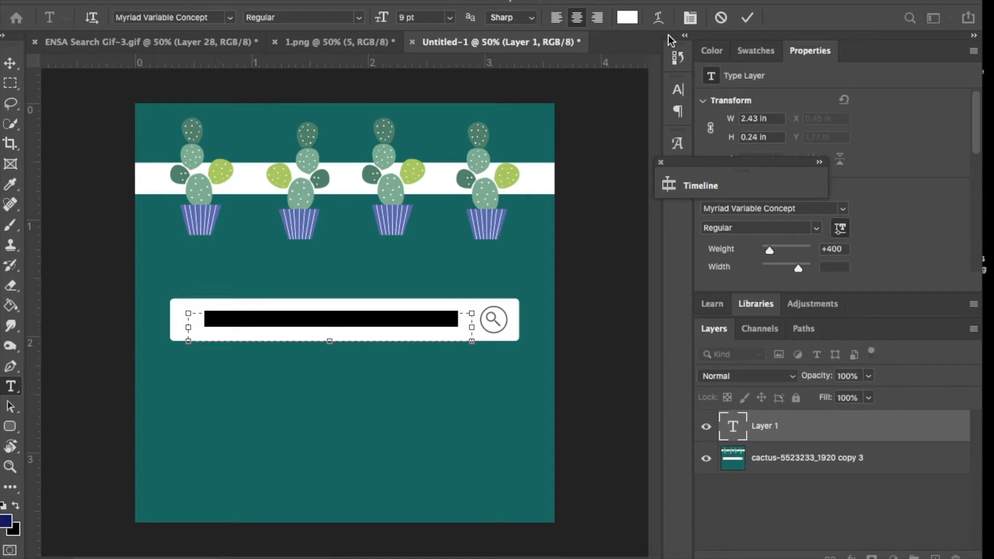
Step: Set the text colour to black (000000) and replace the placeholder text with "What is the Ethical Network?"
click(627, 17)
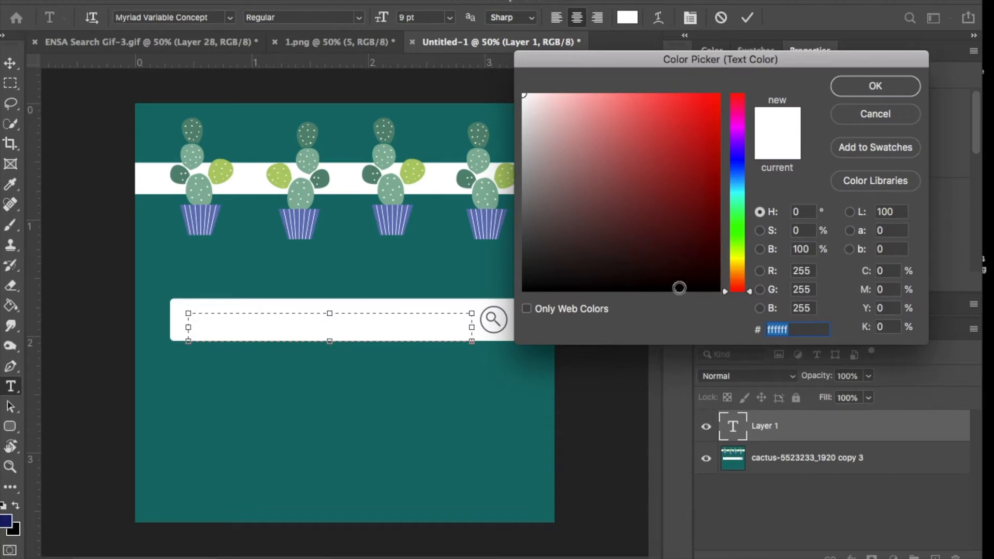
click(524, 291)
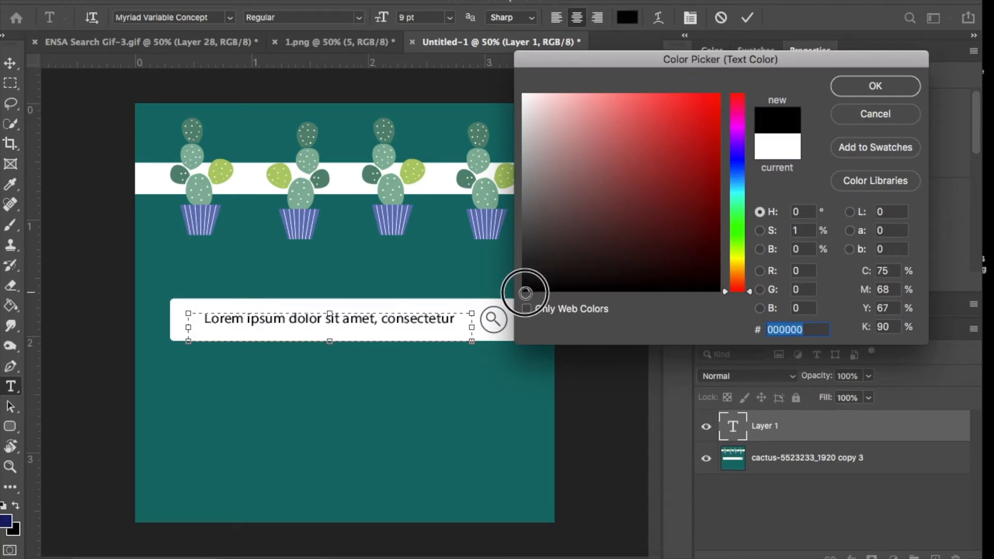
click(887, 91)
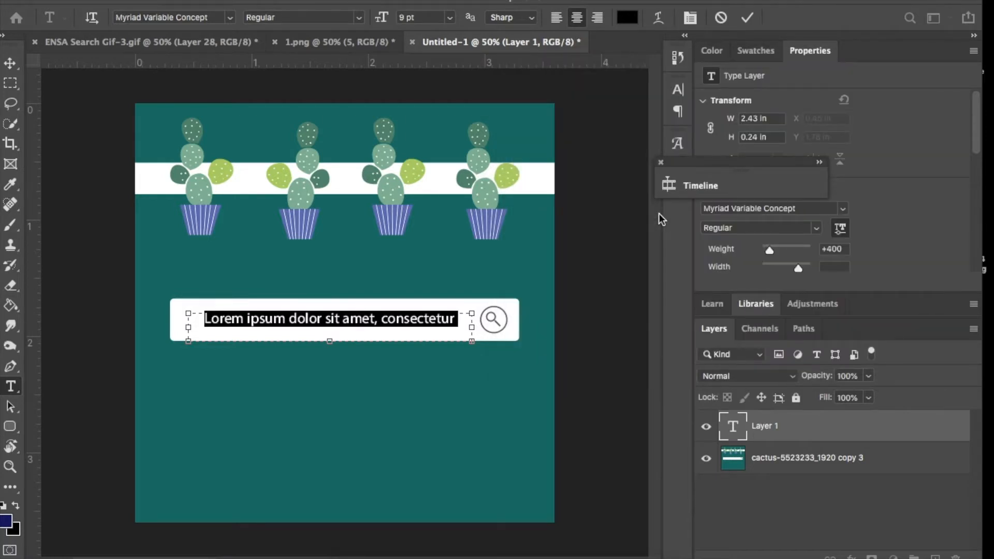
text(What is the)
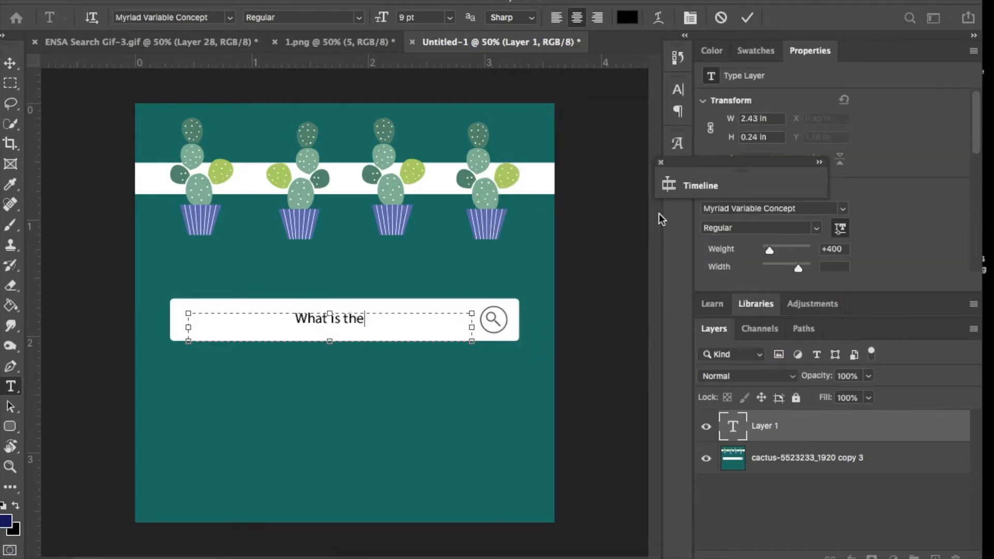
text( Ethical Netw)
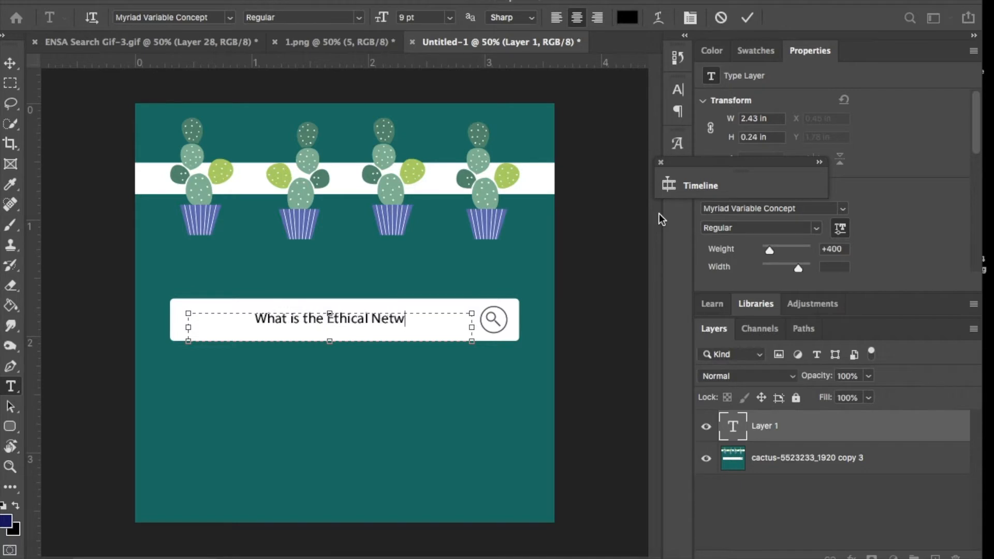
text(ork?)
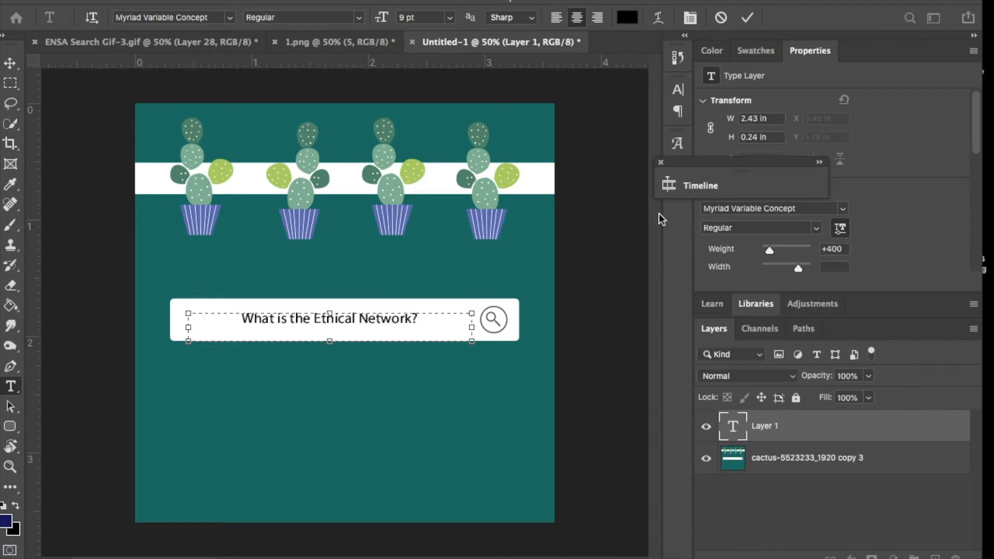
Step: Set the whole question's font size to 12 pt, commit the text, and nudge it within the search bar
double_click(367, 318)
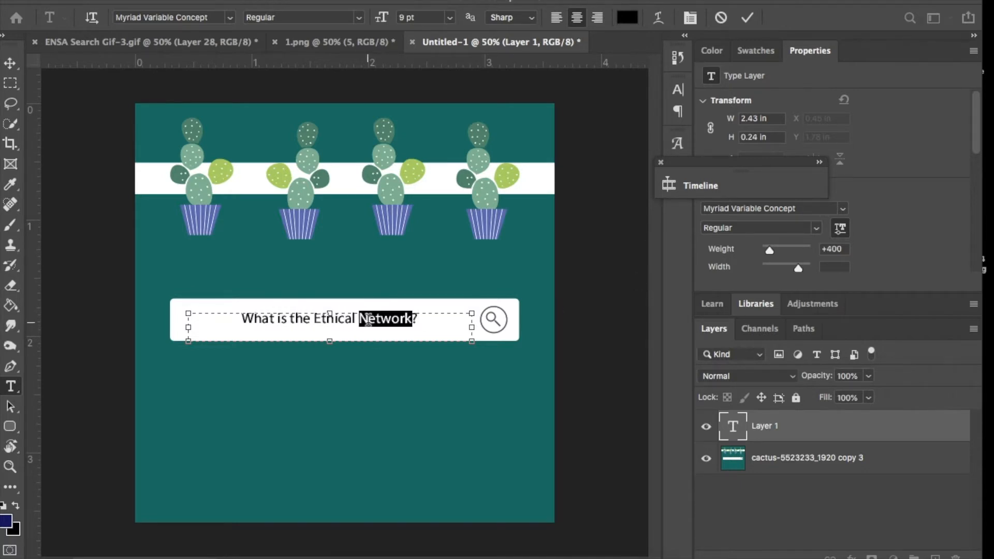
triple_click(368, 319)
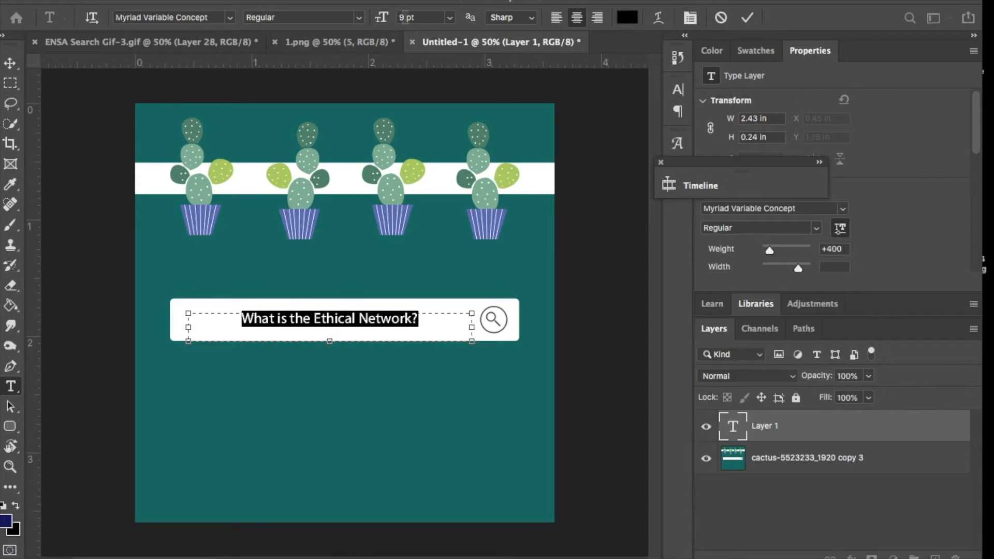
click(449, 17)
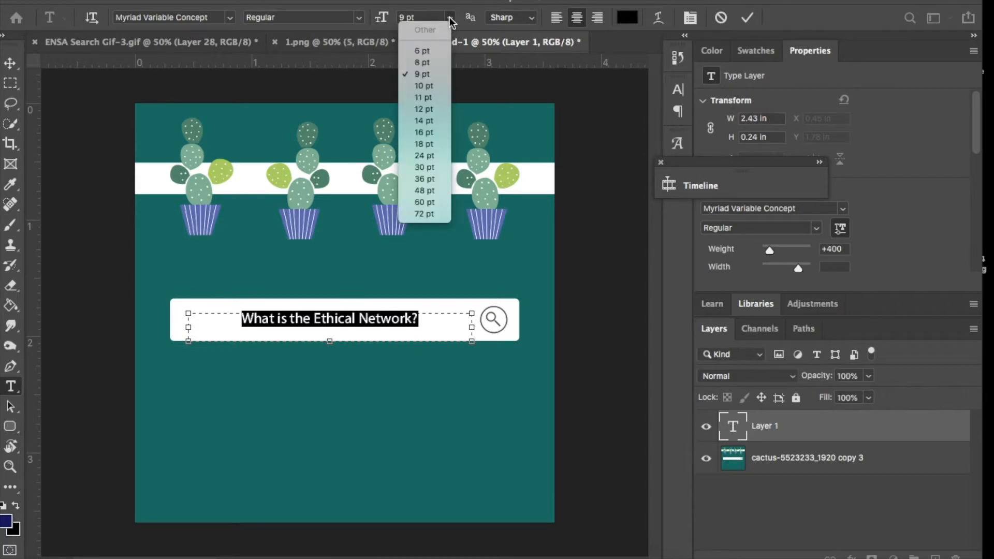
click(426, 108)
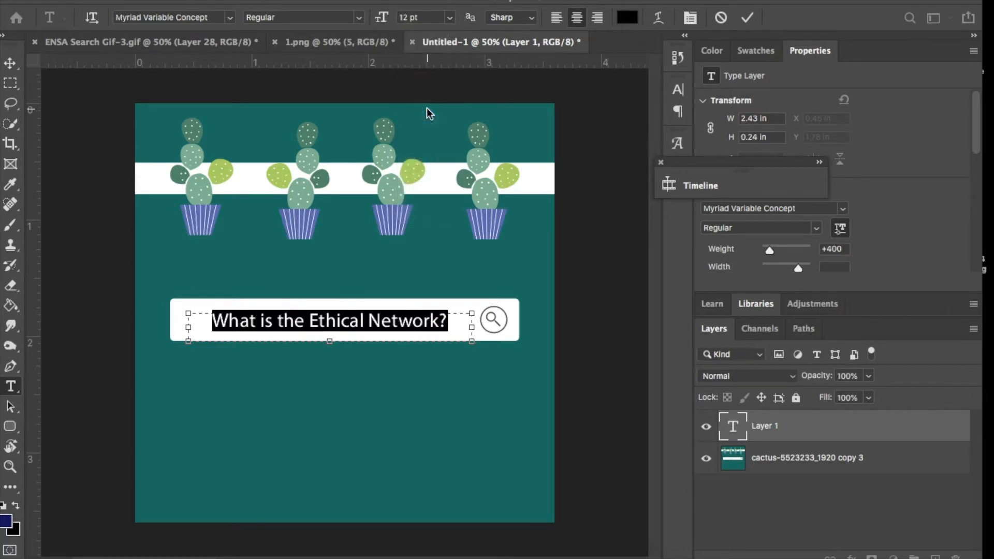
click(748, 20)
click(10, 63)
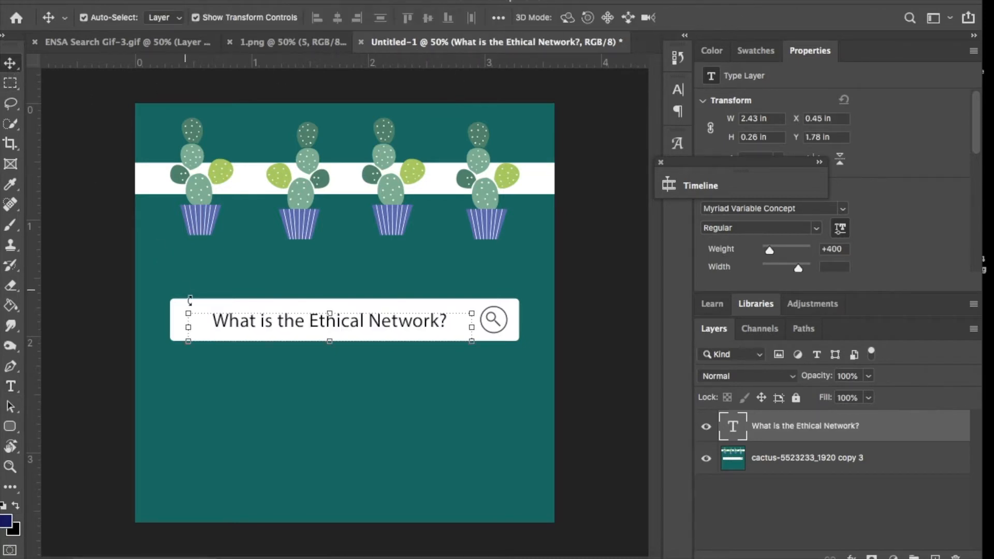
drag(331, 322, 331, 318)
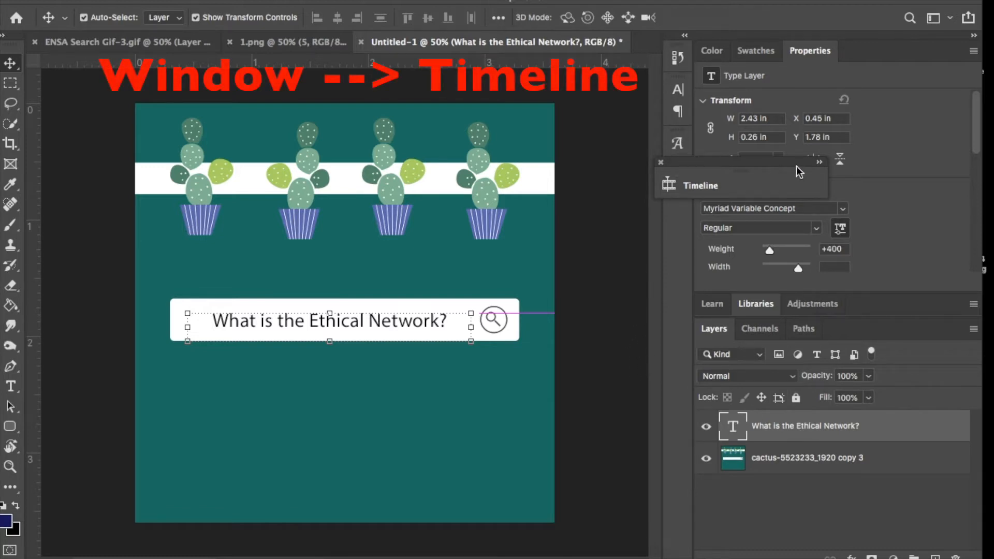
Step: Expand the floating Timeline and reposition it below the search bar, over the lower part of the canvas
click(820, 162)
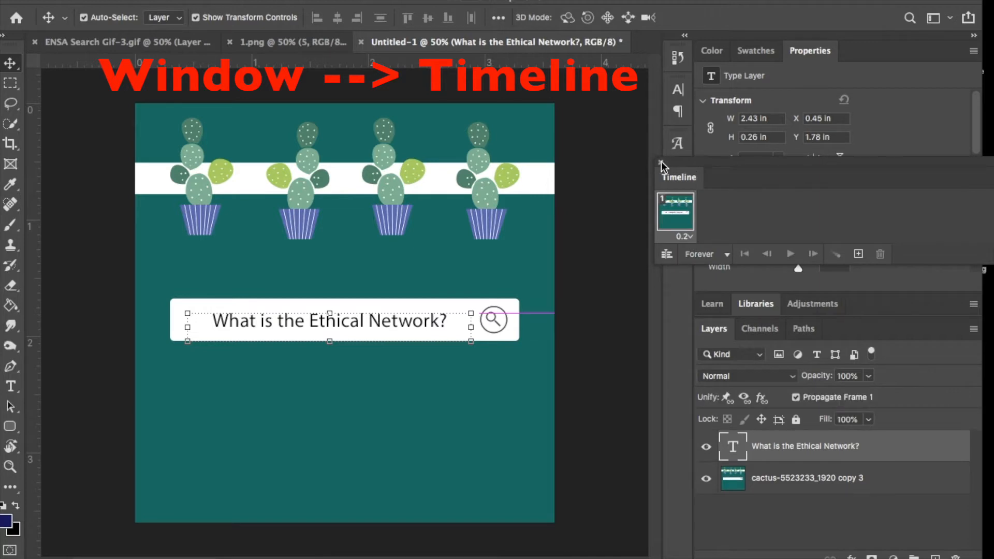
drag(713, 157, 546, 145)
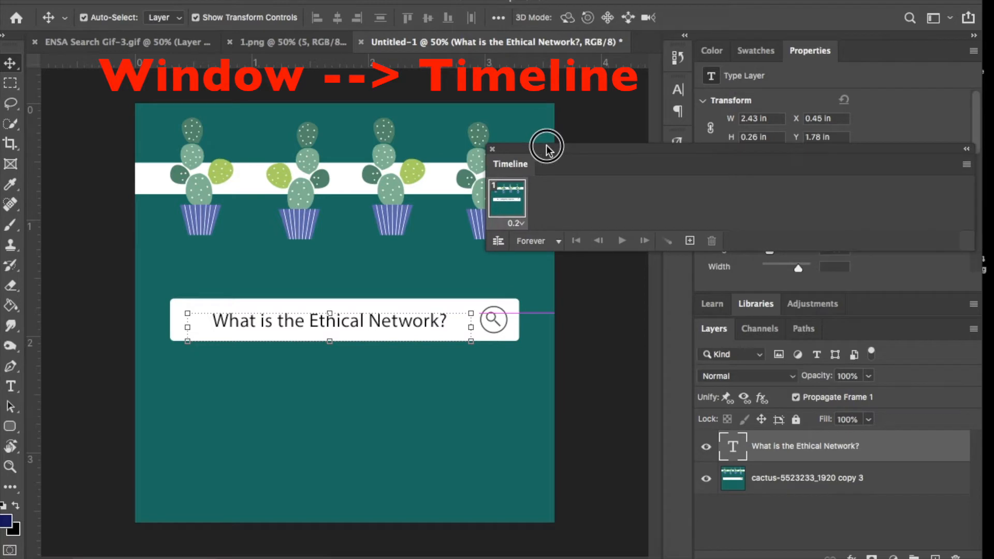
click(522, 225)
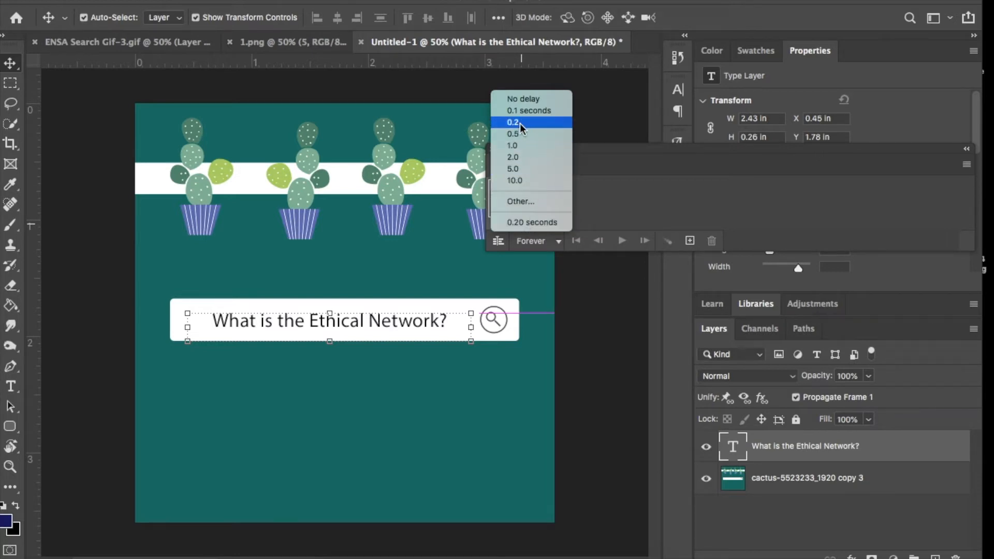
click(580, 217)
drag(579, 157, 154, 446)
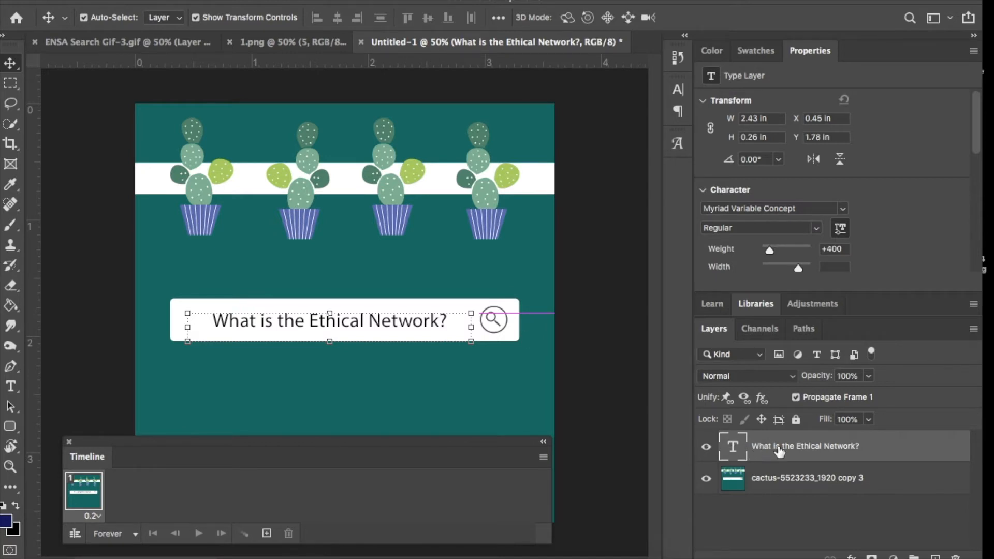
Step: Duplicate the "What is the Ethical Network?" text layer repeatedly, up to copy 28
key(super+j)
key(super+j)
key(super+j)
key(super+j)
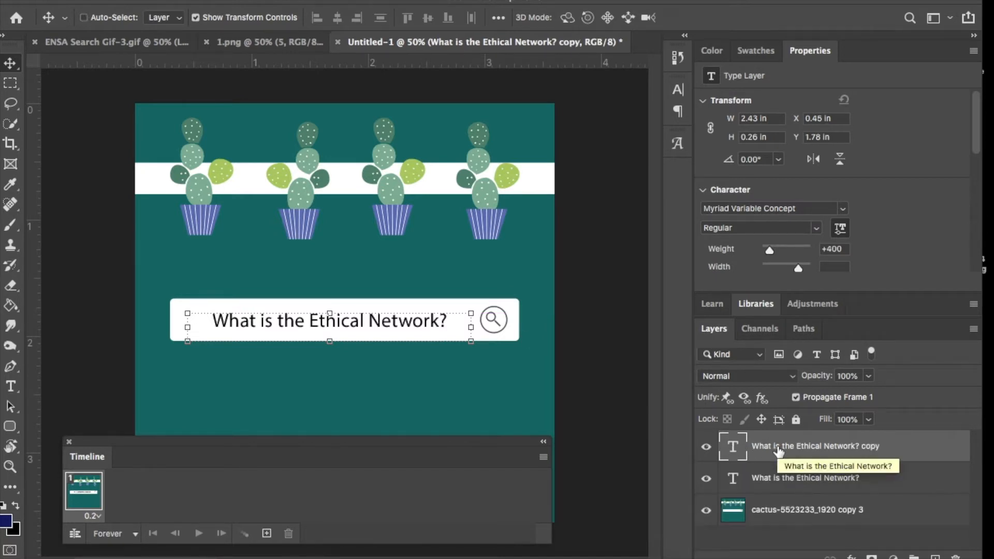
key(super+j)
key(super+j)
key(super+j)
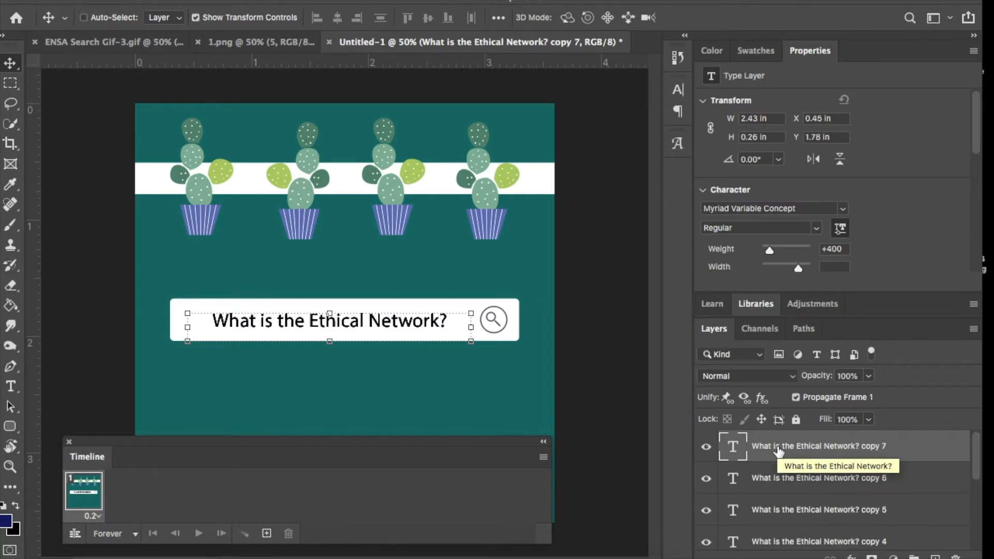
key(super+j)
key(super+j)
key(super+j)
key(super+j)
key(super+j)
key(super+j)
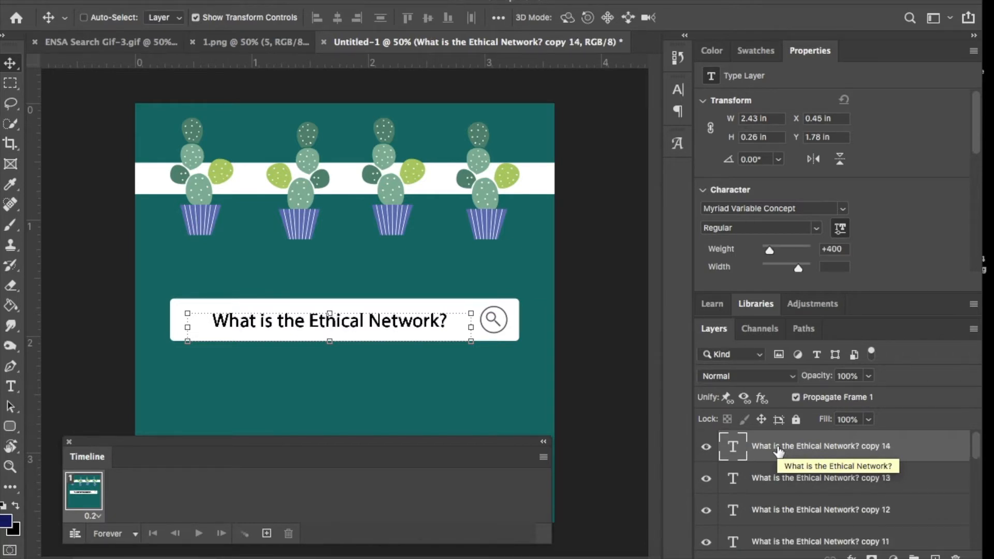
key(super+j)
key(super+j)
key(super+j)
key(super+j)
key(super+j)
key(super+j)
key(super+j)
key(super+j)
key(super+j)
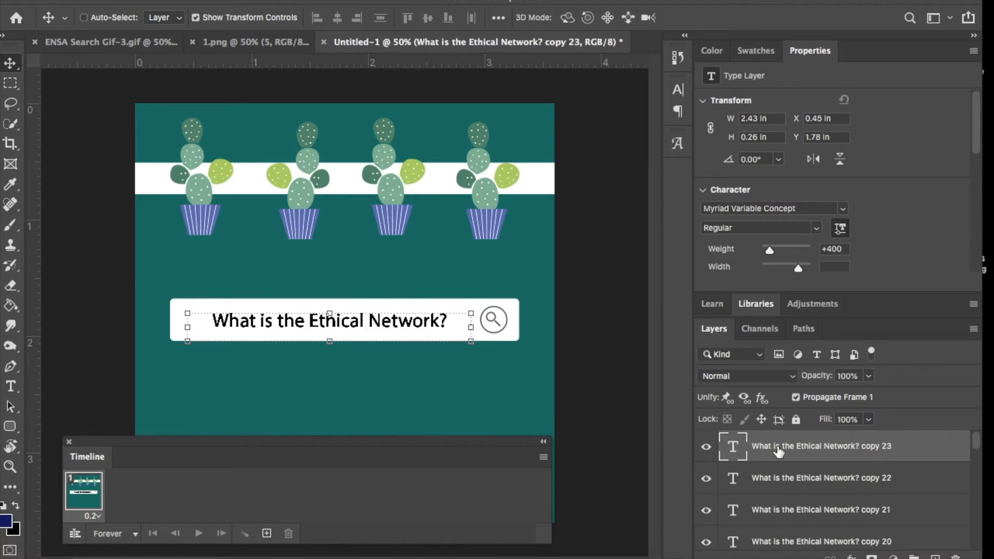
key(super+j)
key(super+j)
key(super+j)
key(super+j)
key(BackSpace)
Step: Hide the duplicated question text layers from copy 28 downward, working through the layer stack
drag(704, 450, 706, 544)
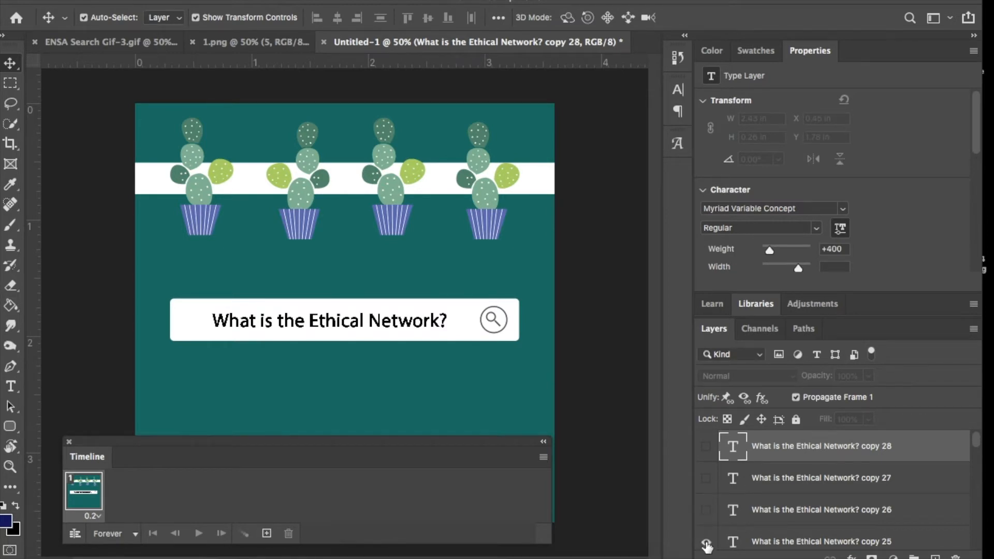
scroll(714, 510, down, 2)
scroll(716, 508, down, 2)
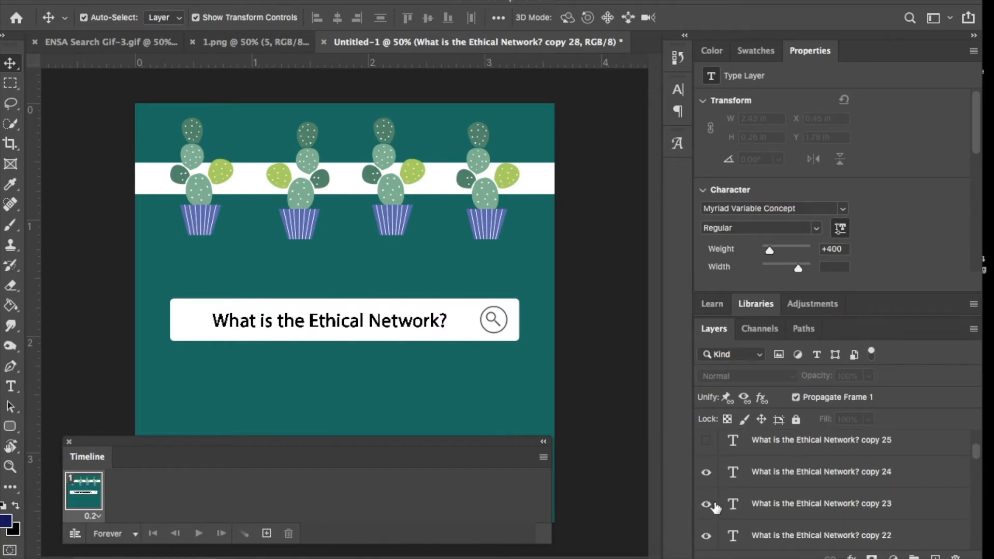
drag(705, 473, 706, 539)
scroll(705, 539, down, 10)
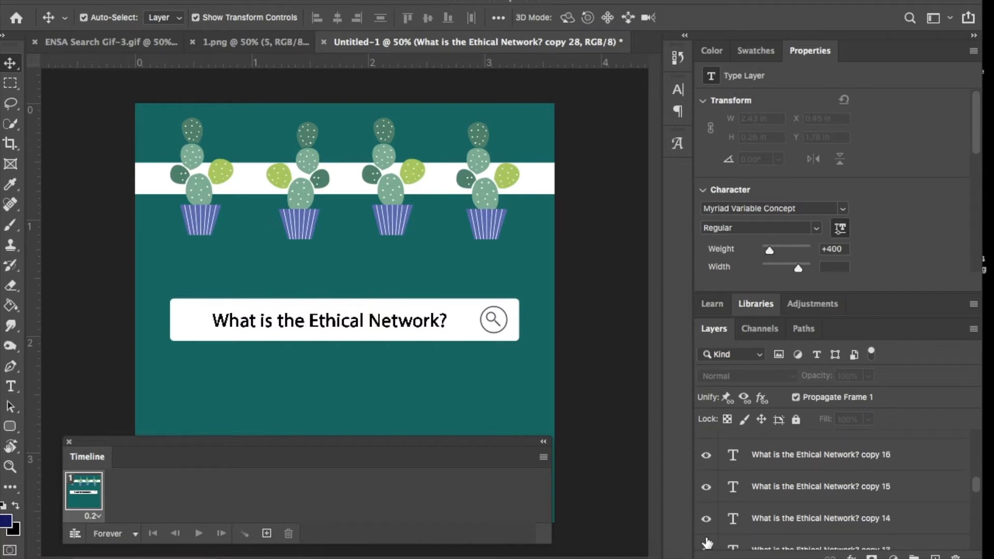
click(706, 455)
click(706, 486)
click(706, 518)
scroll(706, 520, down, 2)
scroll(707, 505, down, 1)
click(706, 491)
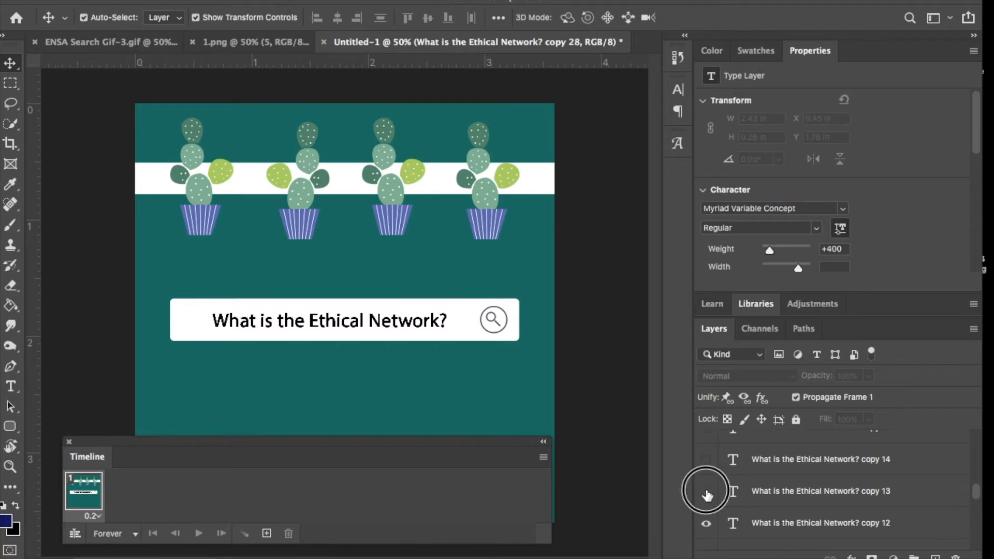
click(706, 522)
scroll(706, 518, down, 10)
click(707, 444)
scroll(759, 457, up, 20)
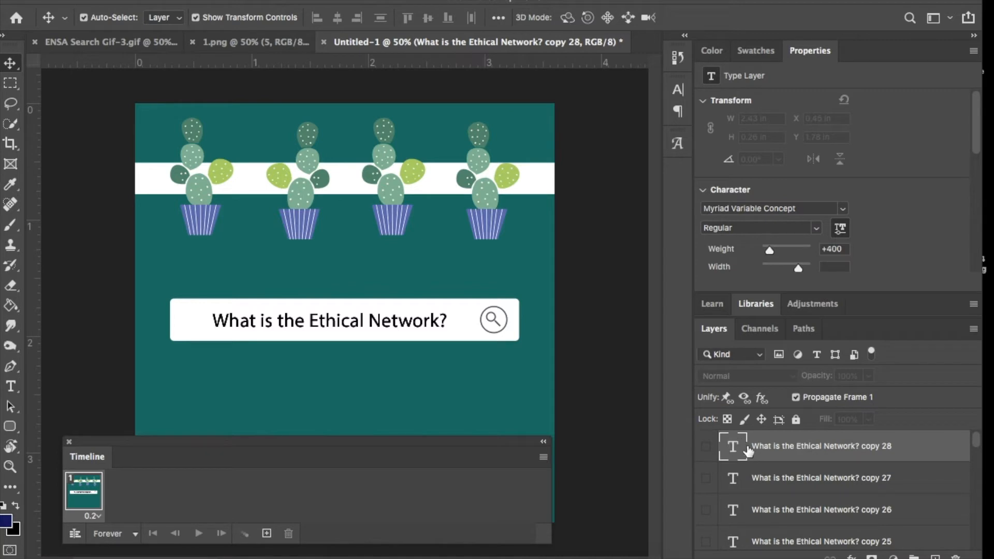
Step: Show the copy 28 text layer, replace its text with "W", and left-align it
click(11, 387)
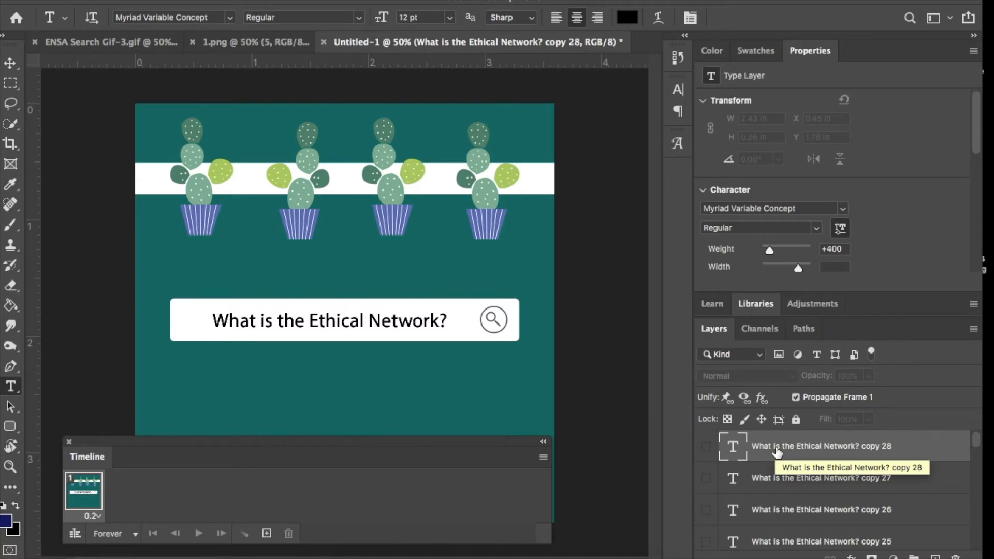
click(706, 449)
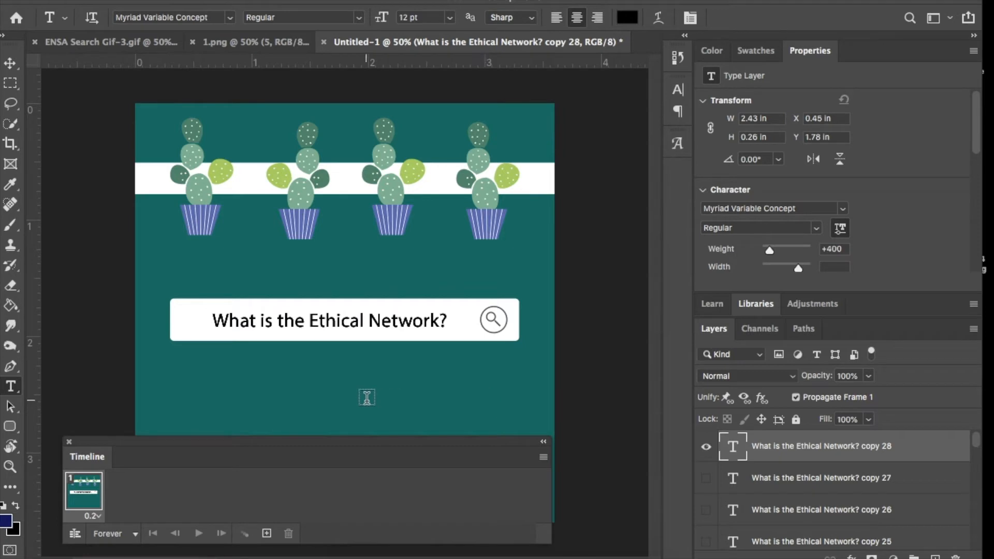
double_click(321, 320)
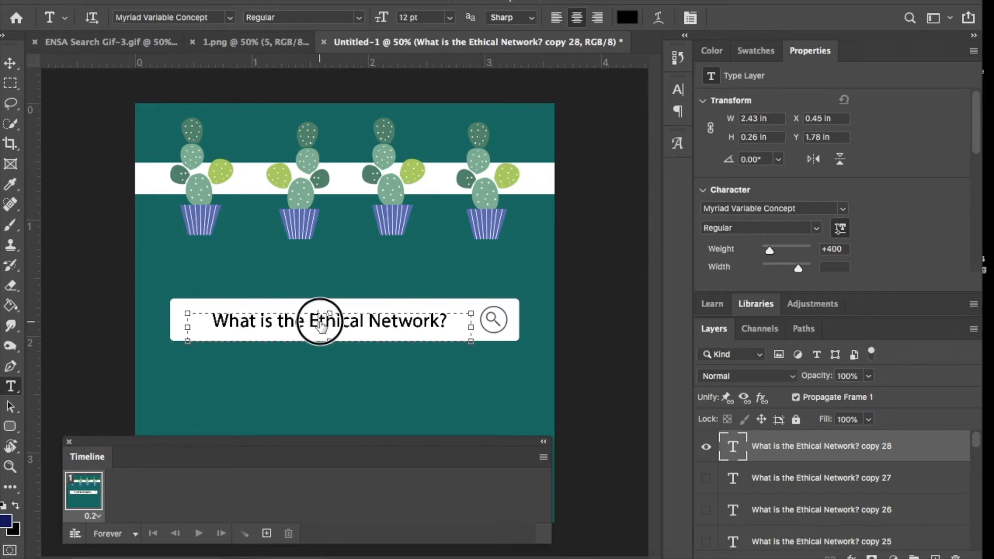
drag(233, 321, 445, 326)
click(445, 326)
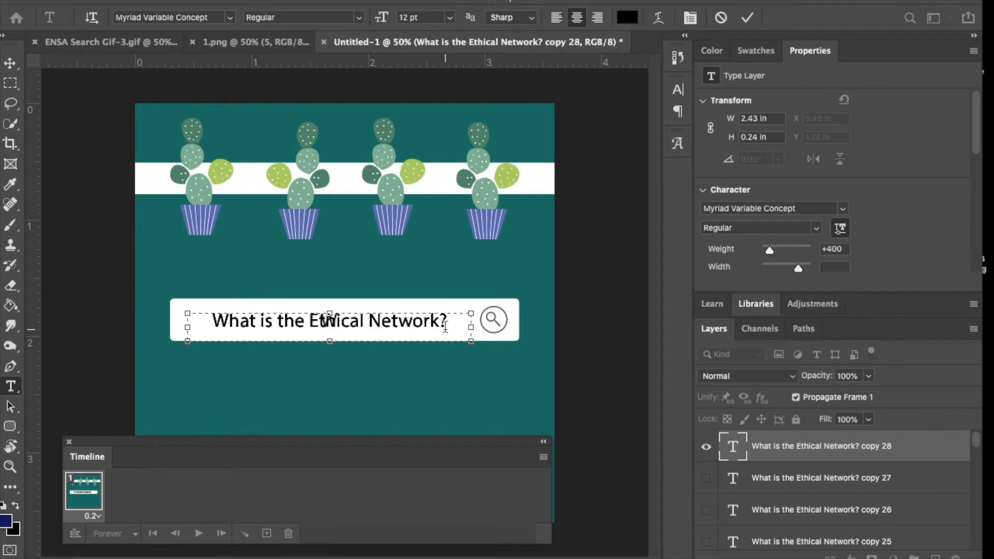
click(556, 20)
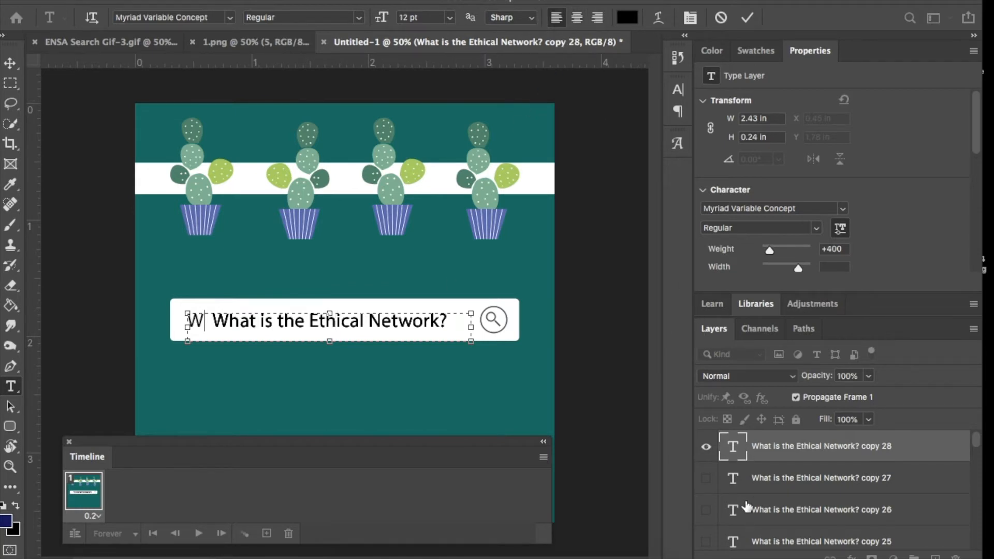
Step: Hide the question text layers still visible further down the stack, including copy 17, so only "W" shows in the search bar
scroll(747, 507, down, 5)
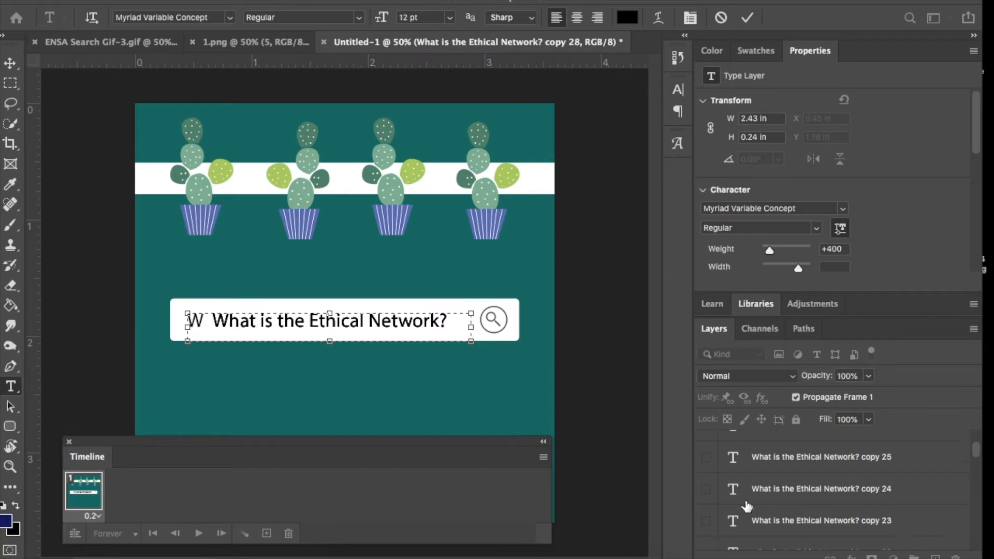
scroll(747, 506, down, 1)
click(705, 518)
scroll(704, 517, down, 1)
scroll(704, 518, down, 1)
click(706, 477)
click(706, 509)
click(705, 541)
scroll(735, 533, down, 4)
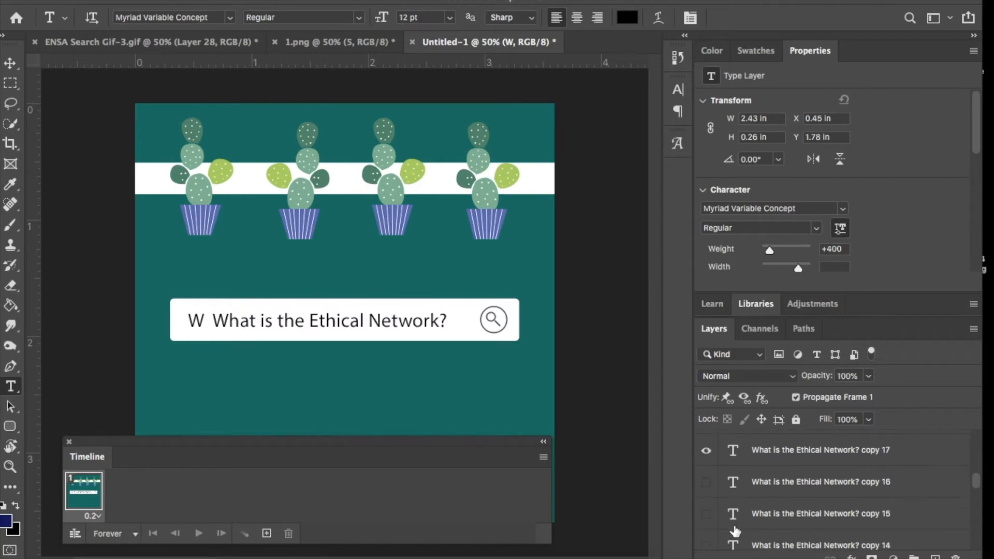
click(705, 451)
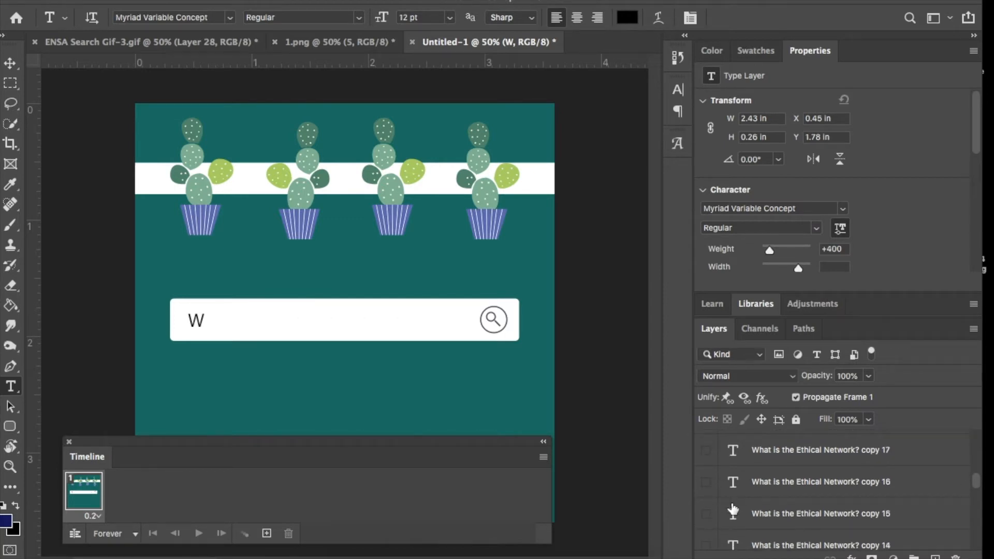
scroll(733, 511, down, 2)
scroll(733, 510, up, 8)
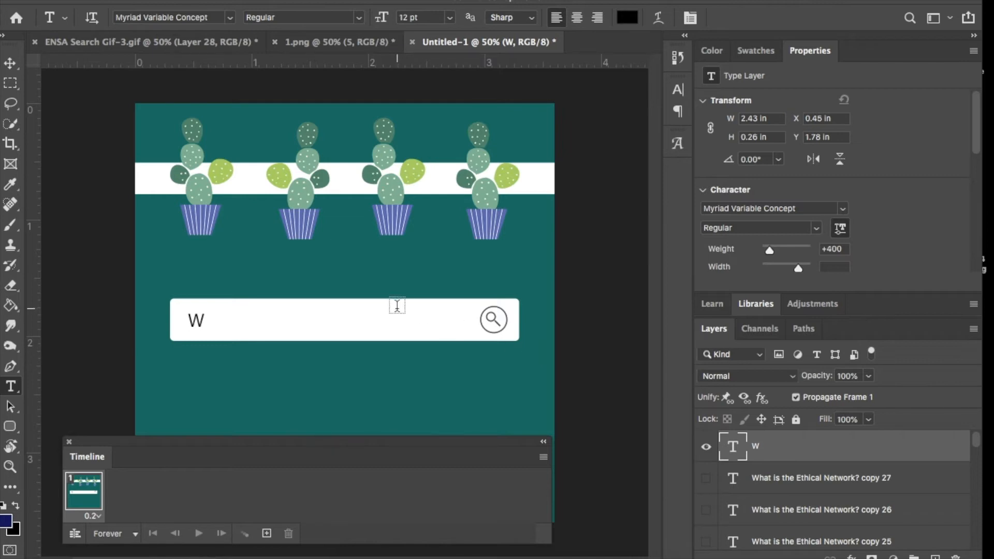
Step: Duplicate the first animation frame and show the copy 27 text layer in frame 2
click(266, 534)
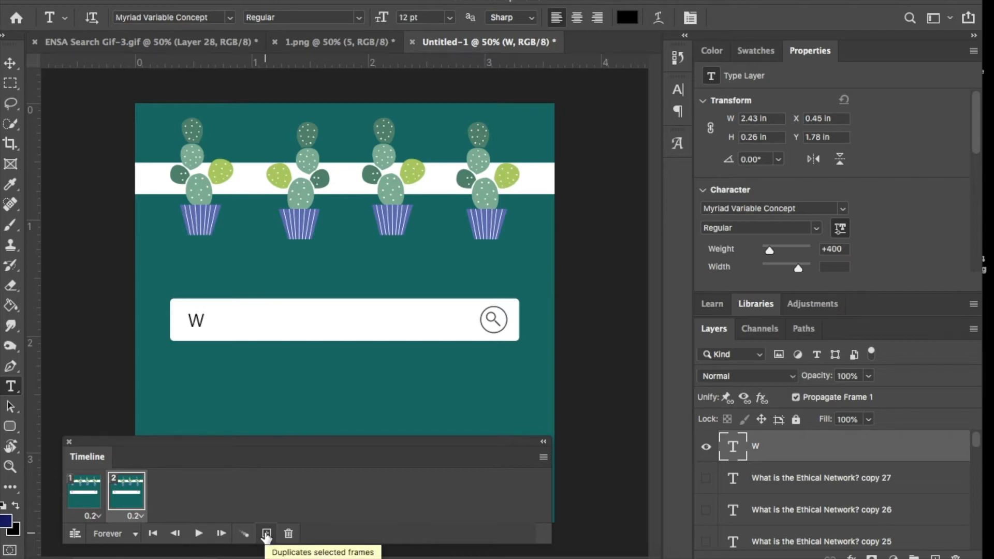
click(707, 447)
click(707, 448)
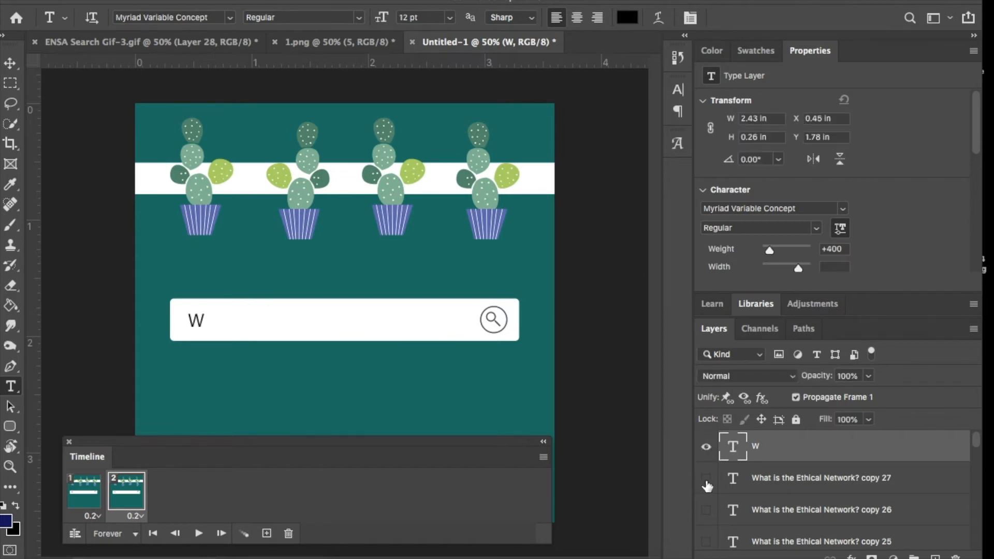
click(706, 478)
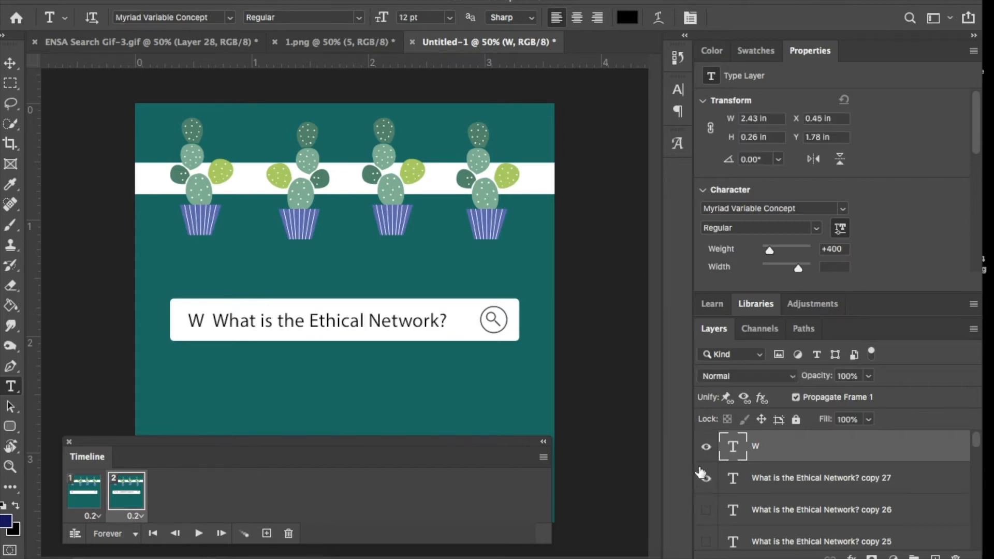
Step: Left-align the copy 27 text and shorten it to "Wh", with the "W" layer hidden in frame 2
double_click(361, 324)
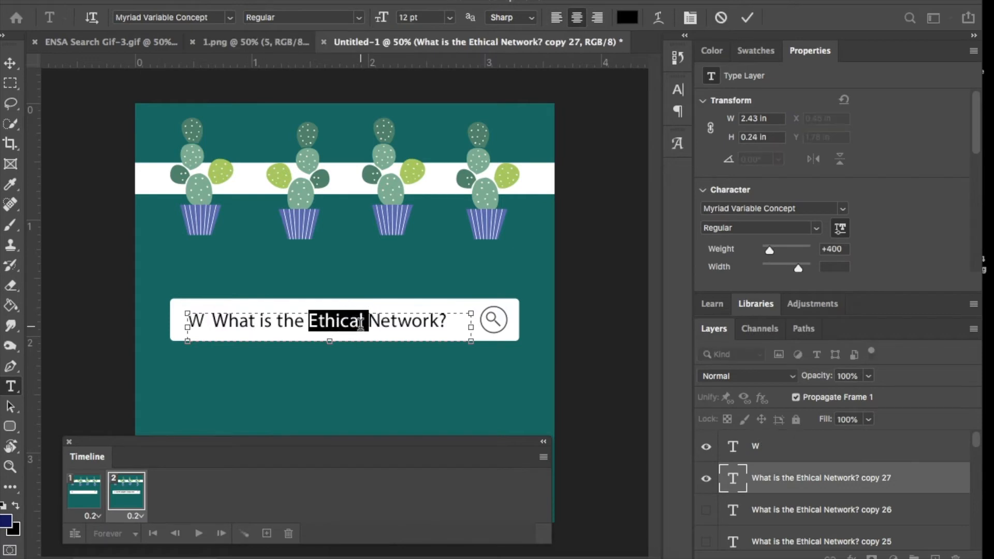
click(361, 324)
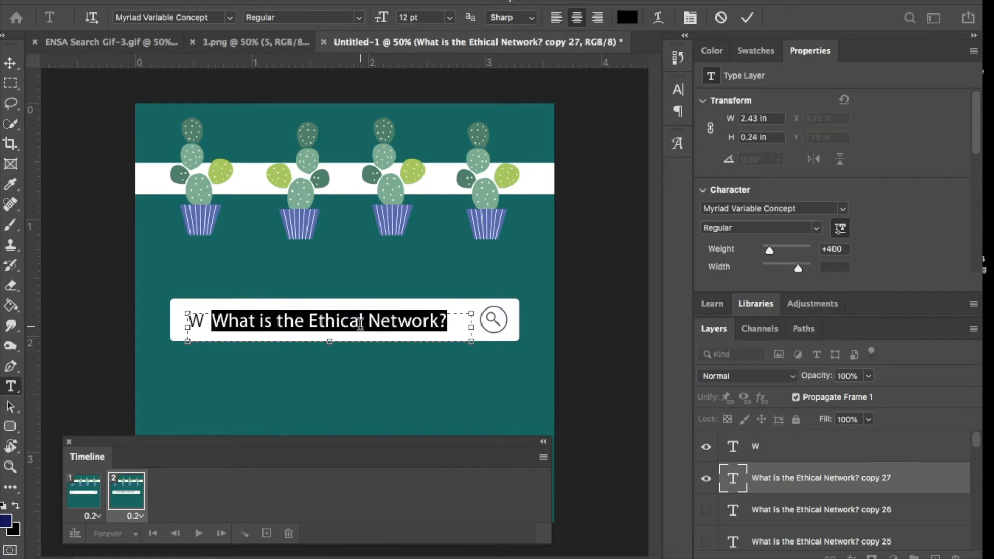
click(556, 17)
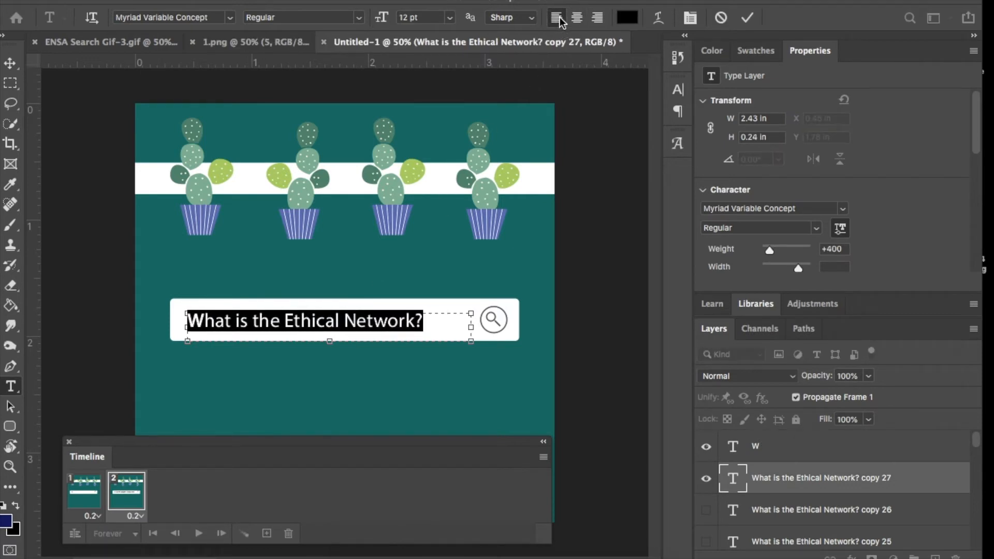
click(217, 317)
drag(217, 320, 425, 317)
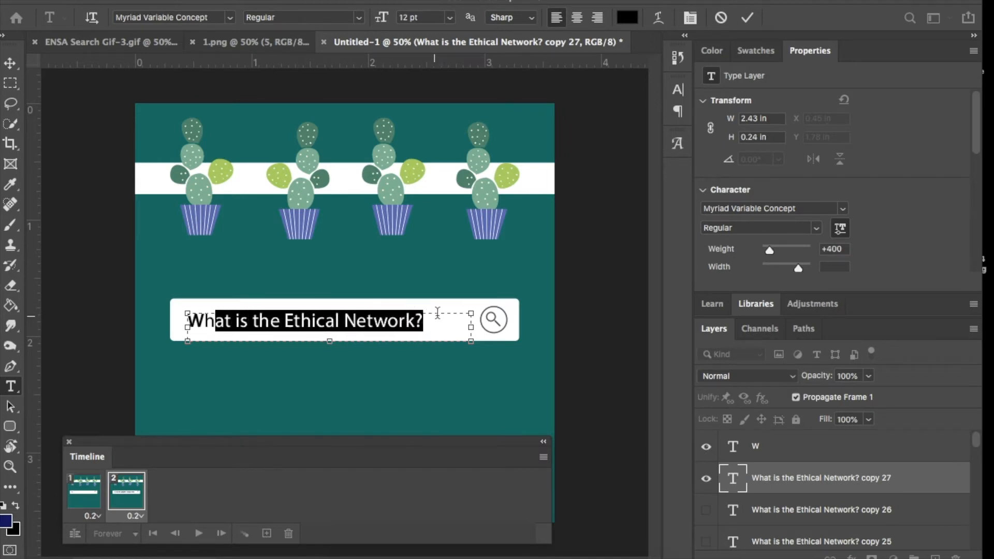
key(BackSpace)
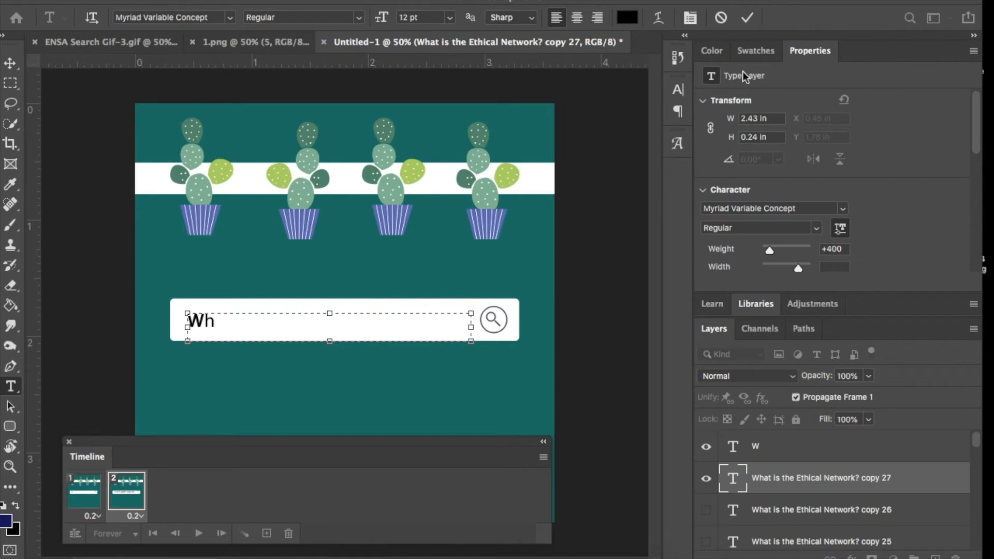
click(748, 16)
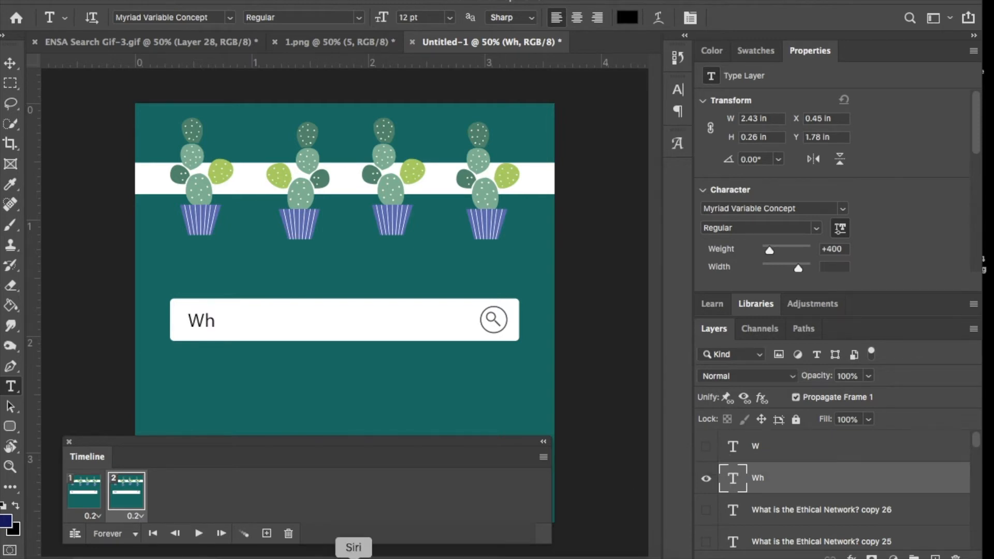
Step: Duplicate frame 2, hide the "Wh" layer and show the copy 26 text layer in frame 3
click(267, 534)
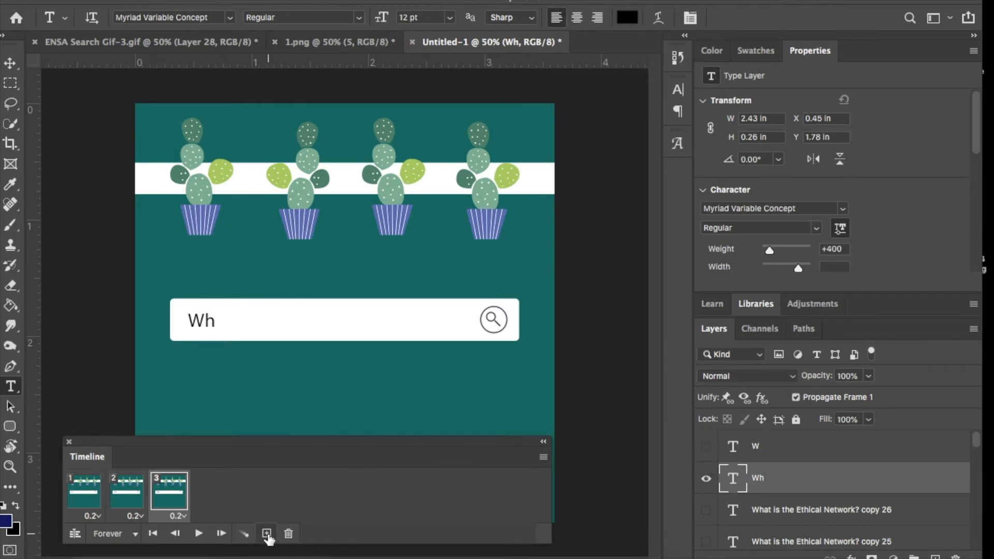
click(707, 480)
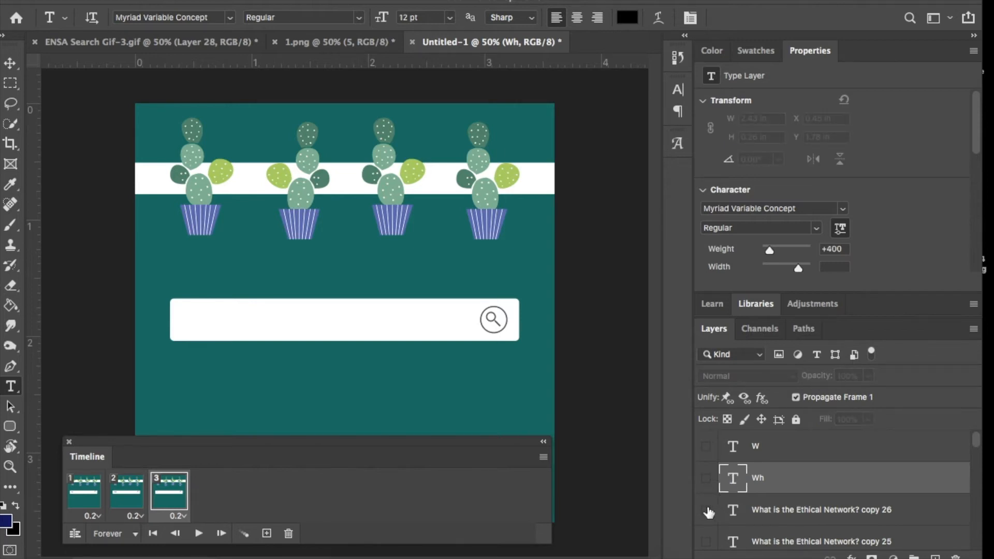
click(708, 511)
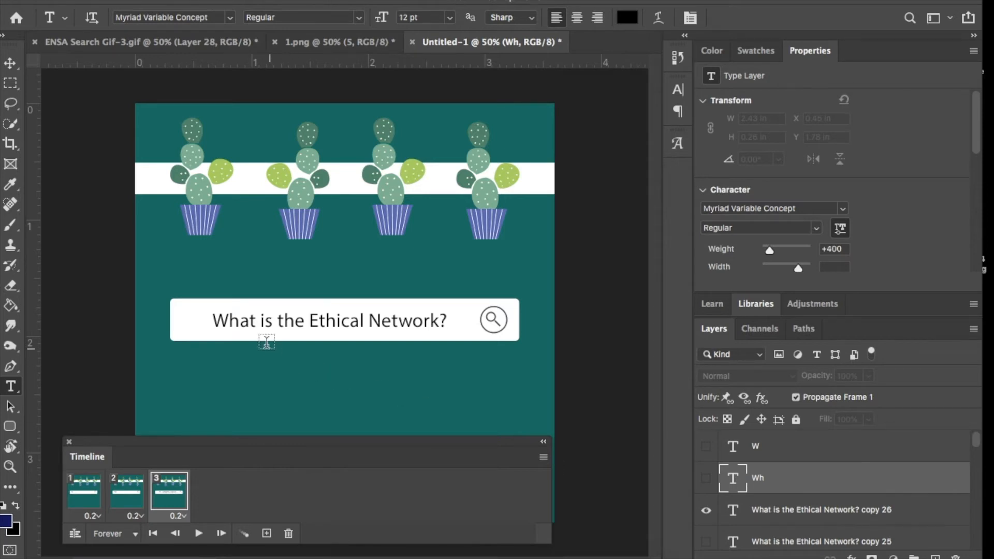
Step: Shorten the copy 26 text to "Wha" and left-align it
click(248, 319)
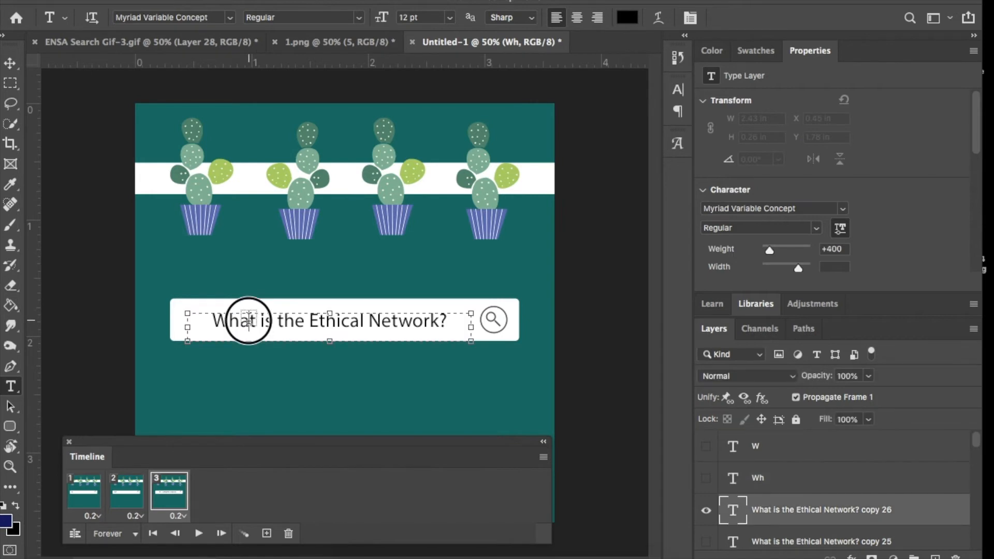
drag(249, 319, 454, 323)
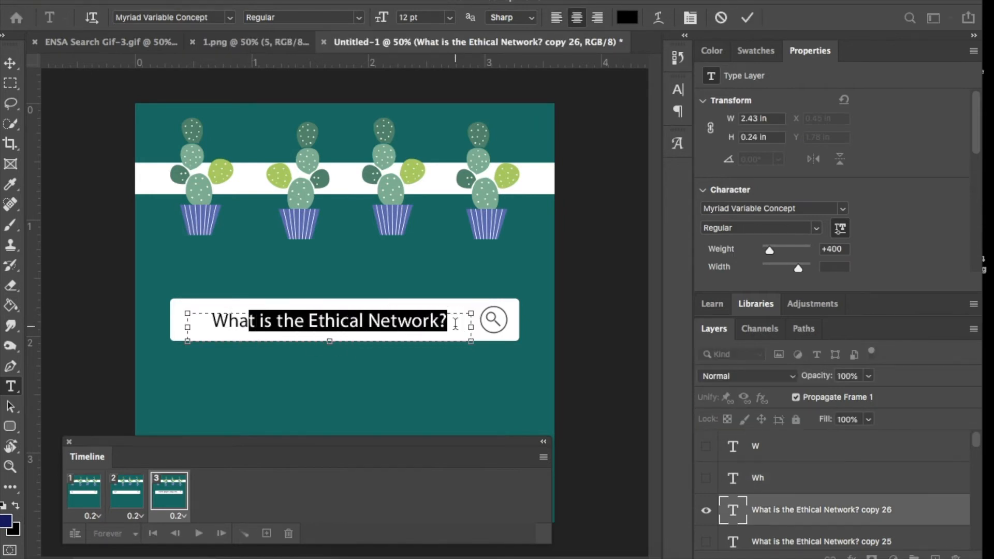
key(BackSpace)
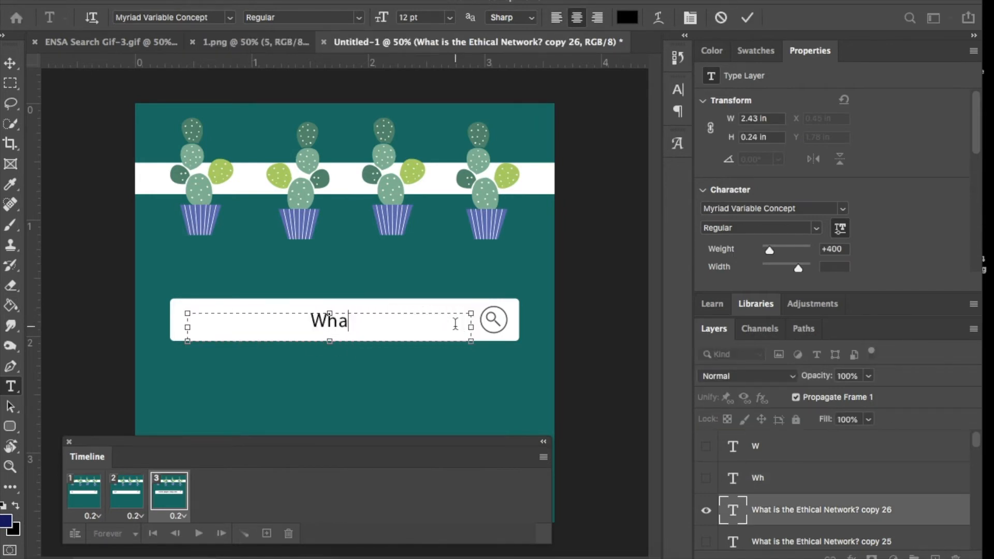
click(556, 17)
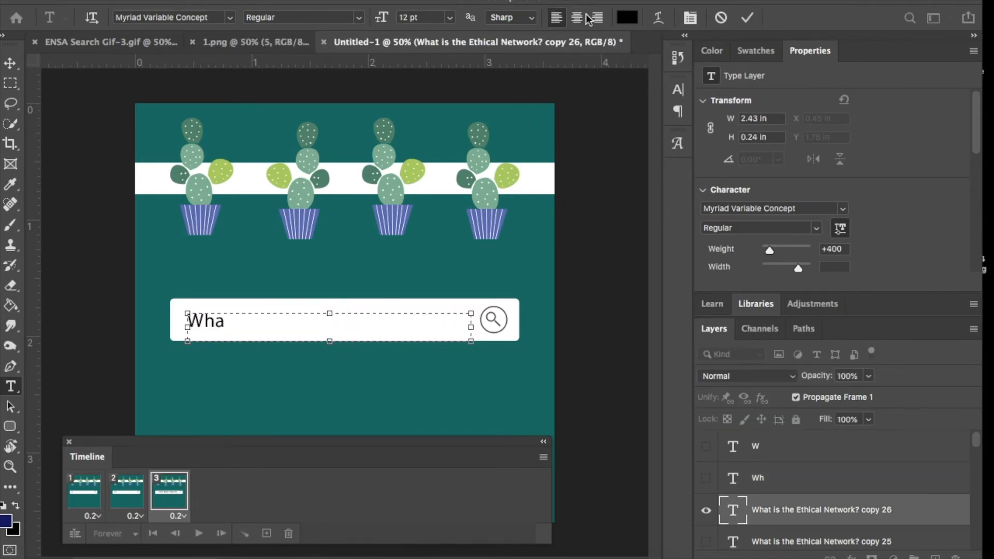
click(747, 18)
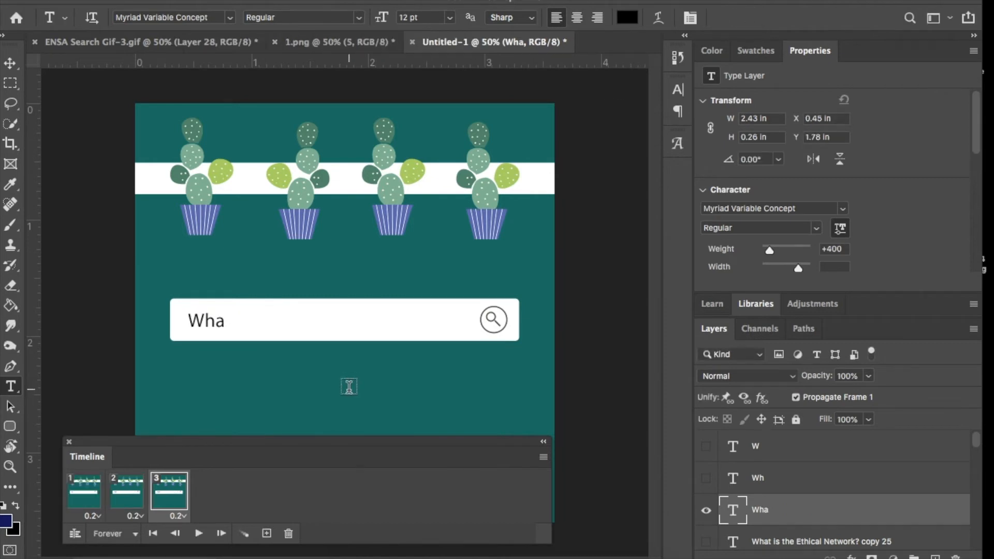
Step: Duplicate frame 3, hide the "Wha" layer and show the copy 25 text layer in frame 4
click(267, 533)
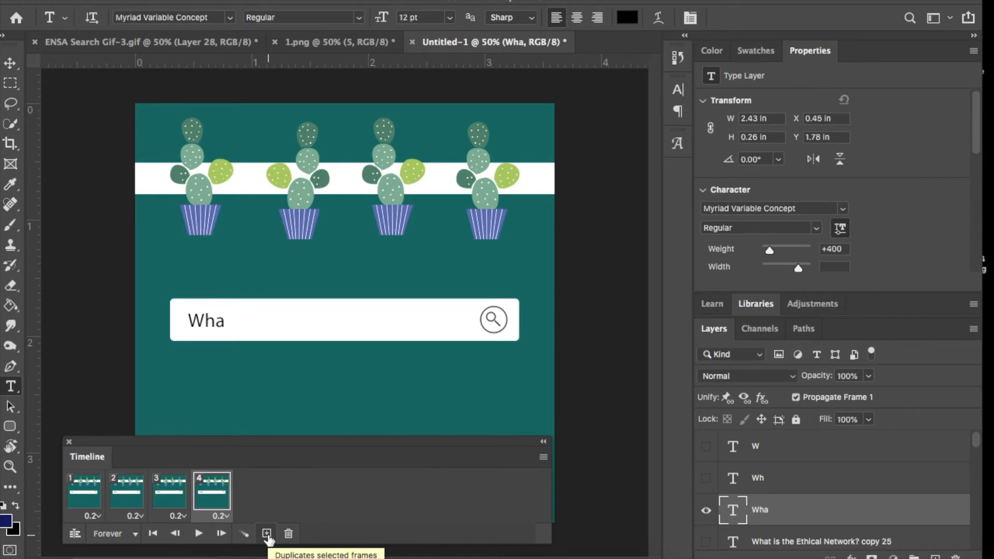
click(705, 510)
click(706, 541)
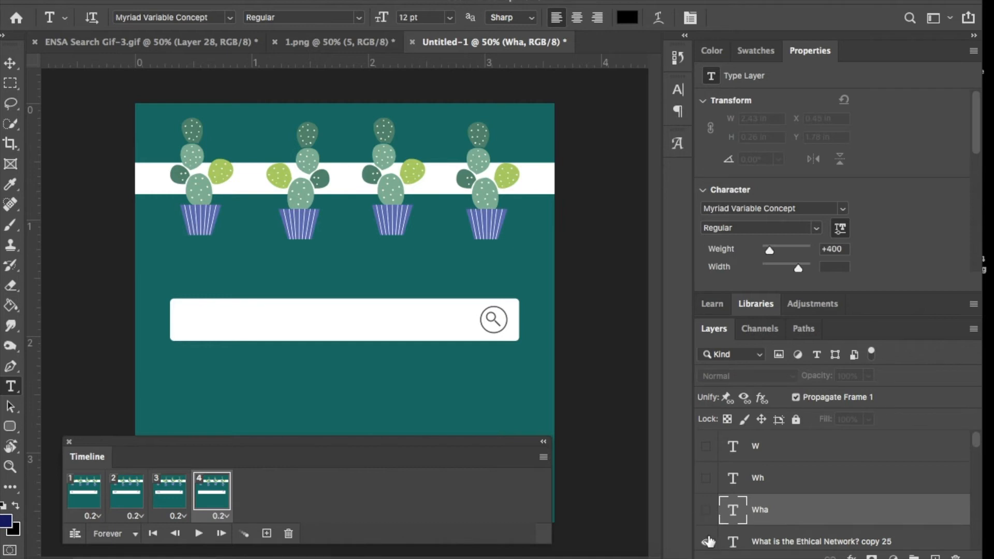
scroll(828, 512, down, 3)
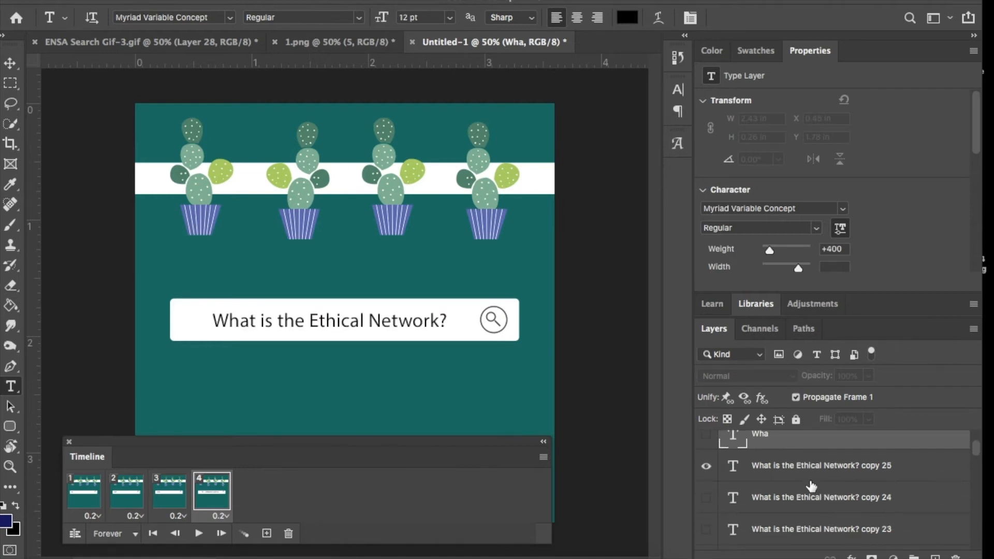
Step: Left-align the copy 25 text and shorten it to "What"
click(343, 323)
triple_click(345, 325)
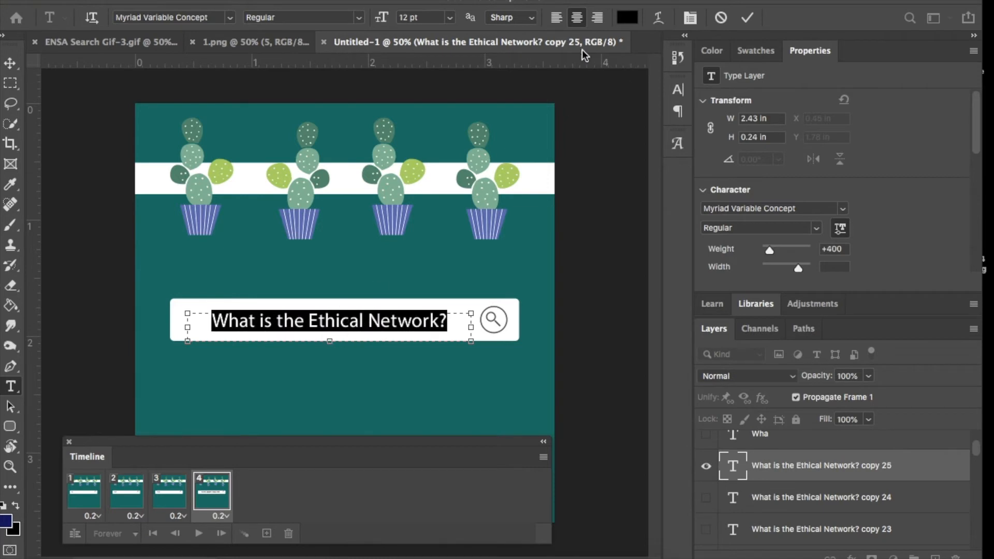
click(556, 19)
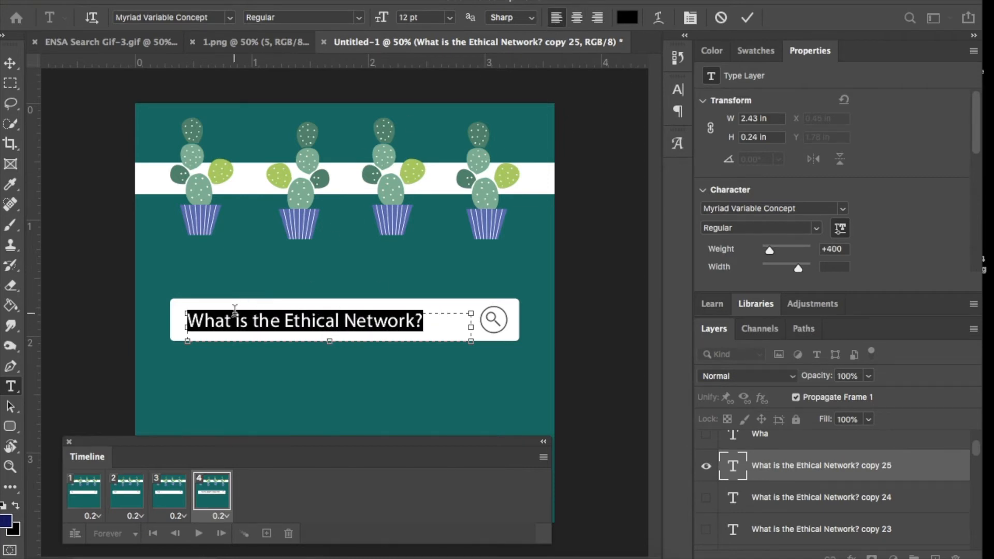
drag(230, 319, 434, 324)
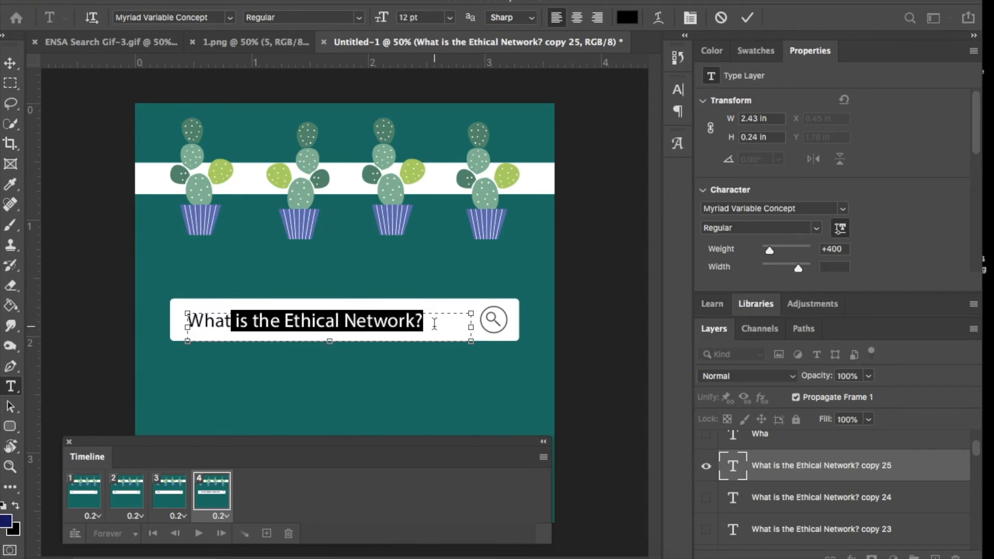
key(BackSpace)
click(747, 20)
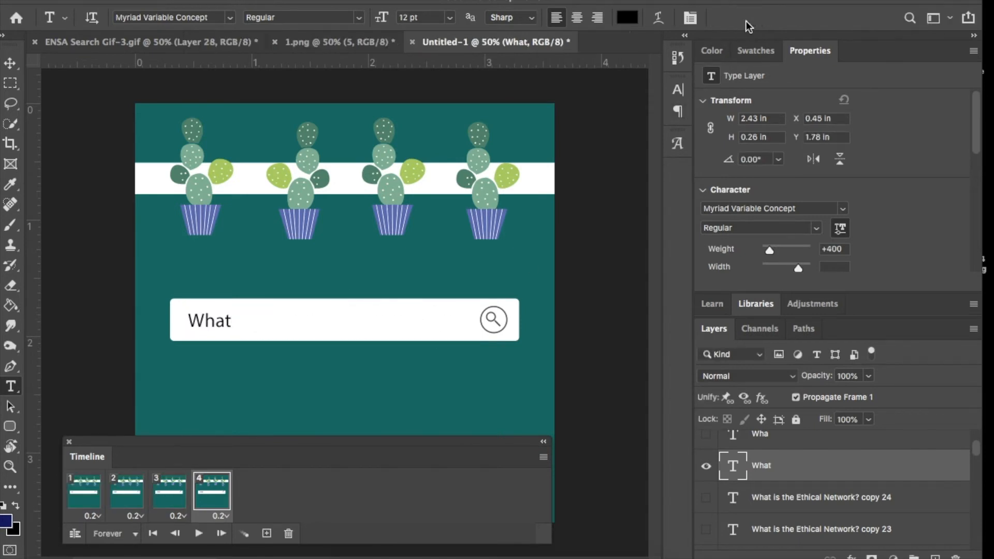
Step: Duplicate frame 4, hide the "What" layer and show the copy 24 text layer in frame 5
click(267, 533)
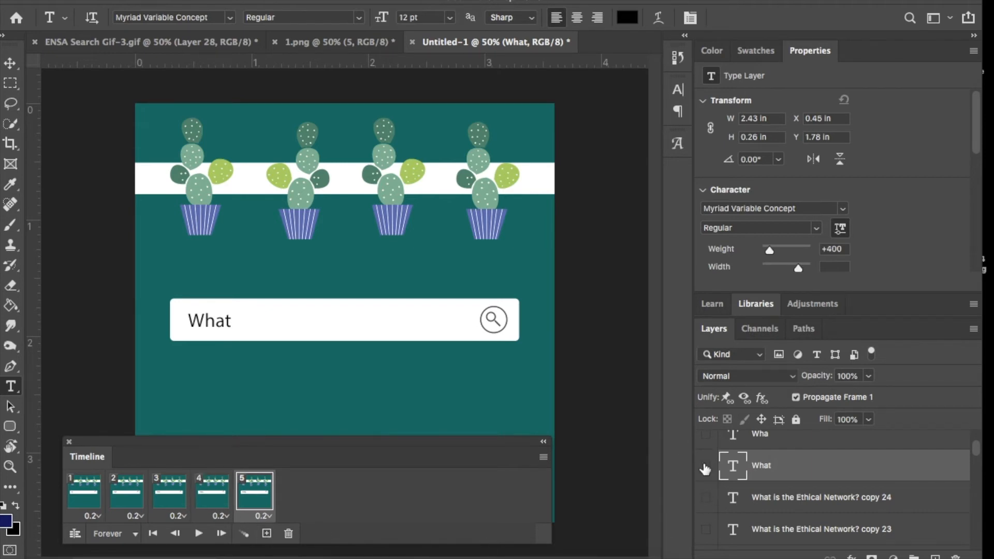
click(705, 466)
click(706, 498)
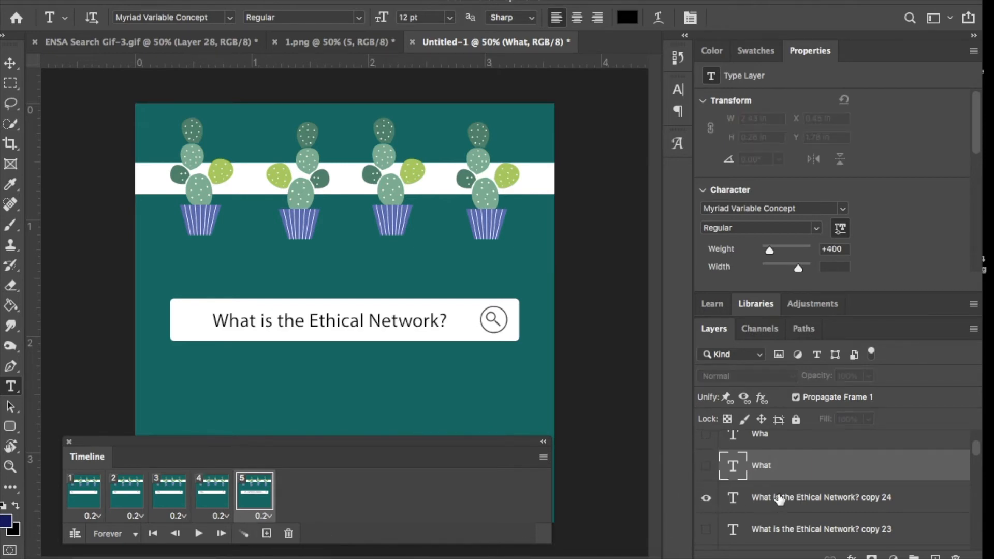
Step: Shorten the copy 24 text to "What" followed by a space and left-align it
triple_click(364, 321)
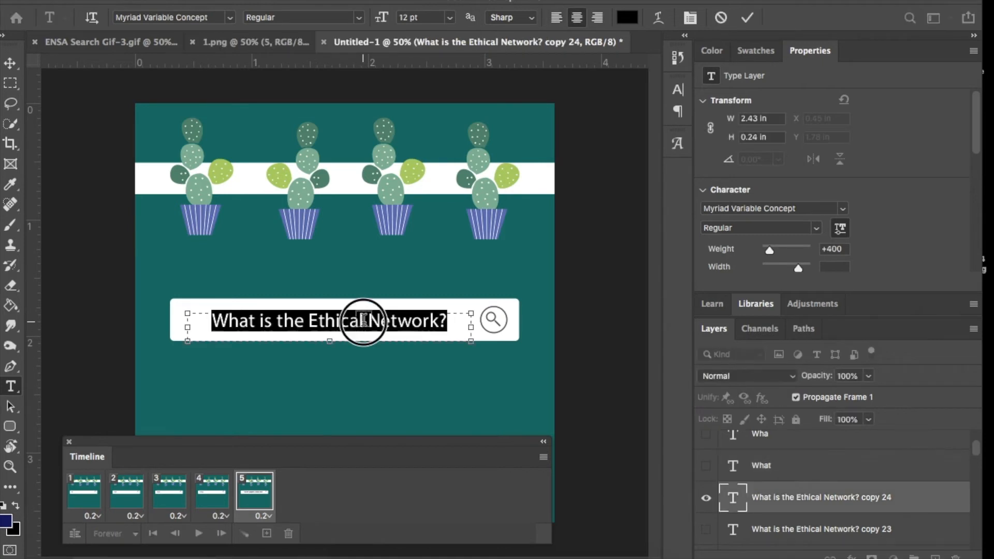
click(264, 318)
drag(259, 322, 462, 322)
key(BackSpace)
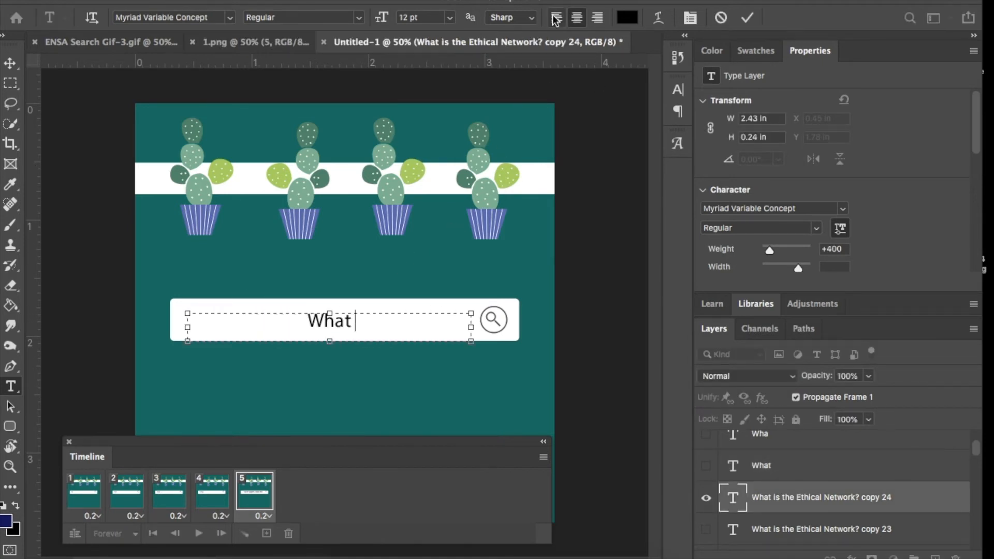
click(556, 18)
click(747, 17)
Step: Duplicate frame 5, hide the "What" layer with the trailing space, and show the copy 23 text layer in frame 6
click(267, 533)
click(706, 498)
click(706, 530)
Step: Shorten the copy 23 text to "What i" and left-align it
drag(265, 322, 486, 332)
click(557, 18)
click(747, 18)
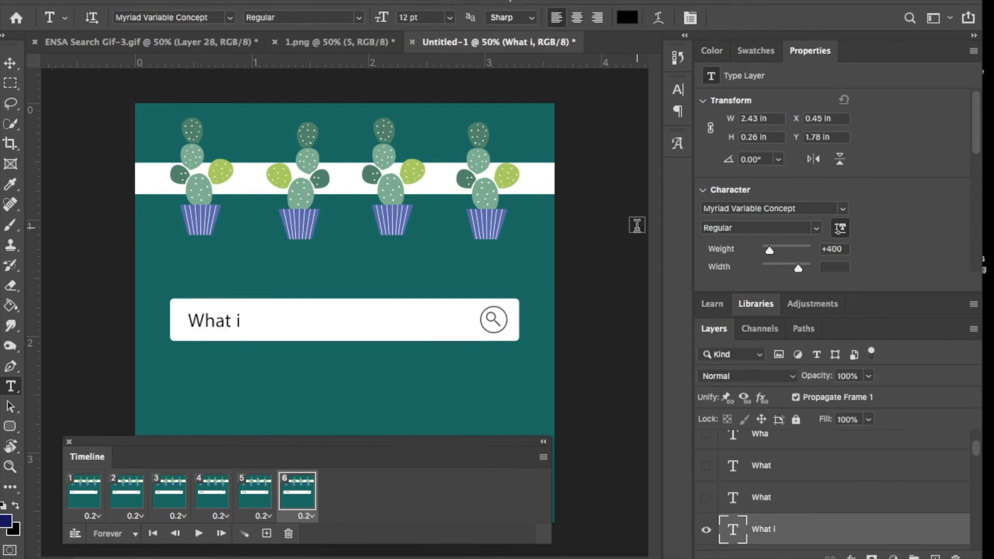
Step: Duplicate frame 6, hide the "What i" layer and show the copy 22 text layer in frame 7
click(266, 534)
scroll(732, 506, down, 3)
click(706, 455)
click(706, 487)
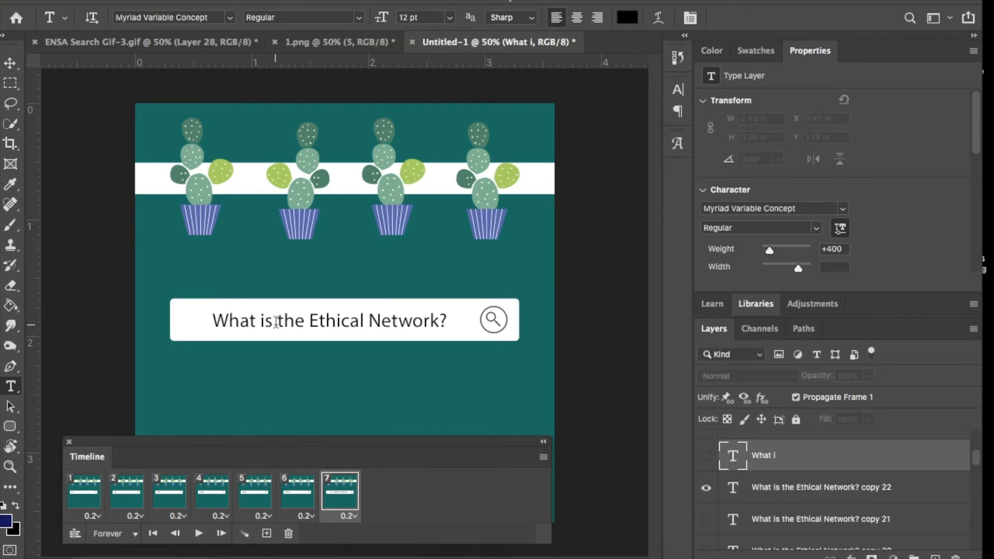
Step: Shorten the copy 22 text to "What is" and left-align it
drag(274, 321, 462, 322)
key(BackSpace)
click(556, 18)
click(747, 18)
Step: Add frame 8 showing the copy 21 text layer instead of "What is", shortened to "What is " with a trailing space and left-aligned
click(267, 533)
click(706, 488)
click(706, 519)
drag(277, 322, 447, 322)
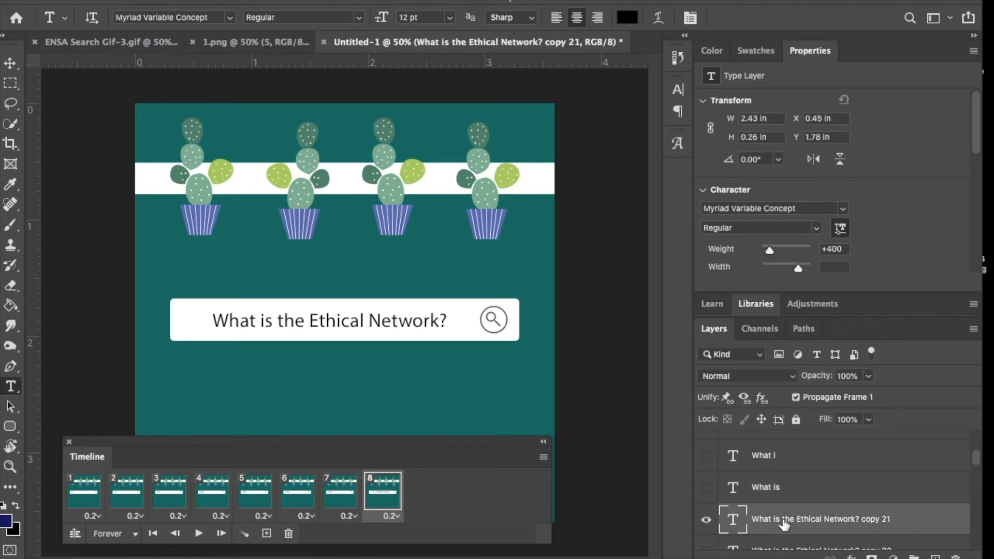
key(BackSpace)
click(556, 18)
click(747, 18)
Step: Add frame 9 showing the copy 20 text layer in place of the previous text, shortened to "What is t" and left-aligned
click(267, 533)
scroll(732, 492, down, 2)
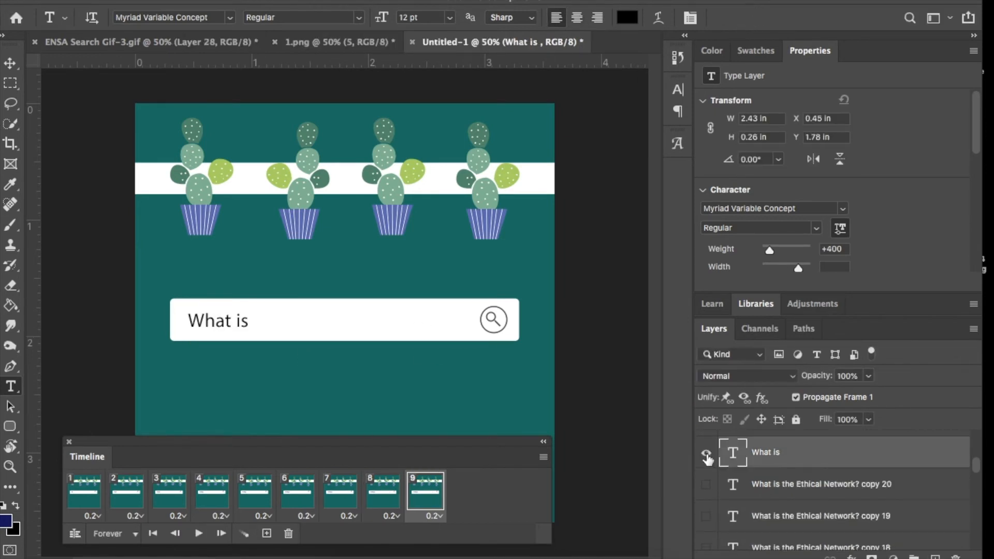
click(706, 455)
click(706, 487)
drag(280, 321, 445, 317)
key(BackSpace)
click(557, 18)
click(747, 18)
Step: Add frame 10 showing the copy 19 text layer instead of "What is t", shortened to "What is th" and left-aligned
click(267, 533)
click(706, 485)
click(706, 516)
drag(292, 321, 445, 321)
key(BackSpace)
click(556, 17)
click(747, 17)
Step: Add frame 11 showing the copy 18 text layer instead of "What is th", shortened to "What is the" and left-aligned
click(267, 533)
scroll(713, 458, down, 2)
click(706, 439)
click(706, 470)
drag(305, 321, 445, 322)
key(BackSpace)
click(557, 17)
click(746, 17)
Step: Add frame 12 showing the copy 17 text layer instead of "What is the", shortened to "What is the " with a trailing space and left-aligned
click(266, 533)
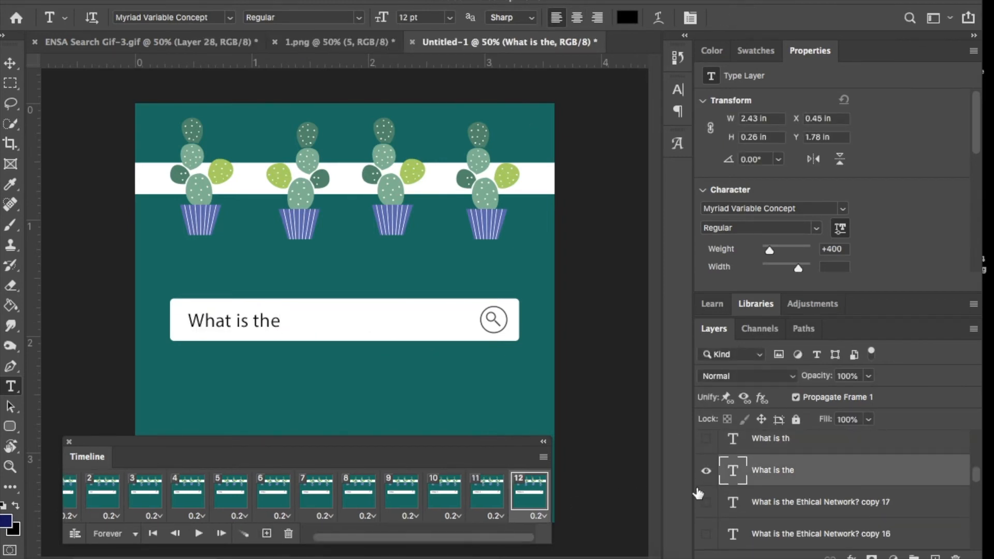
click(706, 470)
click(706, 502)
drag(306, 322, 447, 322)
key(BackSpace)
click(556, 17)
click(747, 18)
Step: Add frame 13 showing the copy 16 text layer in place of the previous text, shortened to "What is the E" and left-aligned
click(266, 533)
click(706, 501)
click(706, 534)
drag(317, 322, 445, 321)
key(BackSpace)
click(556, 17)
click(747, 17)
Step: Add frame 14 showing the copy 15 text layer instead of "What is the E", shortened to "What is the Et" and left-aligned
click(266, 533)
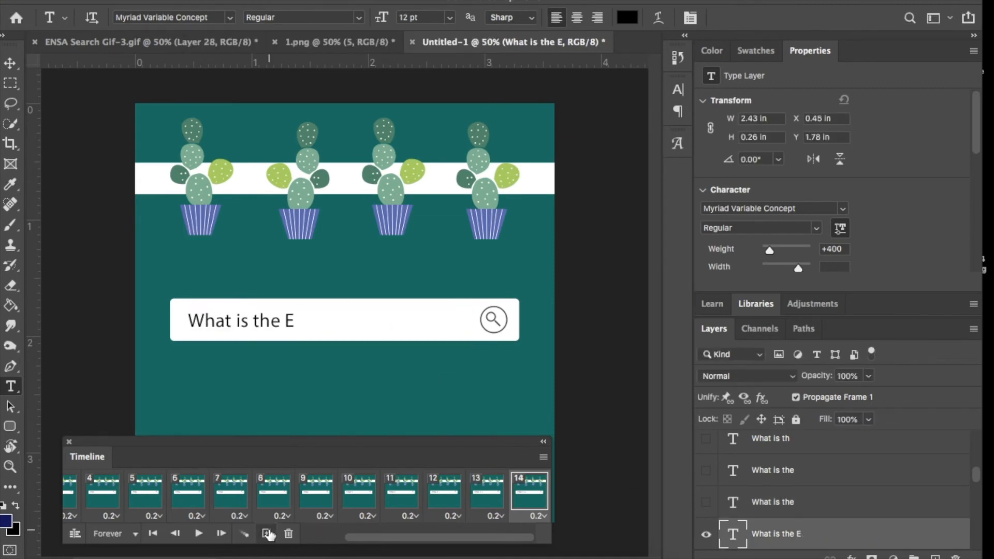
scroll(828, 492, down, 3)
click(706, 439)
click(706, 471)
drag(326, 322, 446, 322)
key(BackSpace)
click(556, 18)
click(747, 18)
Step: Add frame 15 showing the copy 14 text layer instead of "What is the Et", shortened to "What is the Ethi" and left-aligned
click(266, 533)
click(706, 472)
click(706, 502)
drag(339, 322, 446, 322)
key(BackSpace)
click(557, 17)
click(747, 18)
Step: Add frame 16 showing the copy 13 text layer instead of "What is the Ethi", shortened to "What is the Ethic" and left-aligned
click(267, 533)
click(706, 502)
click(706, 534)
drag(350, 321, 446, 321)
key(BackSpace)
click(557, 18)
click(746, 17)
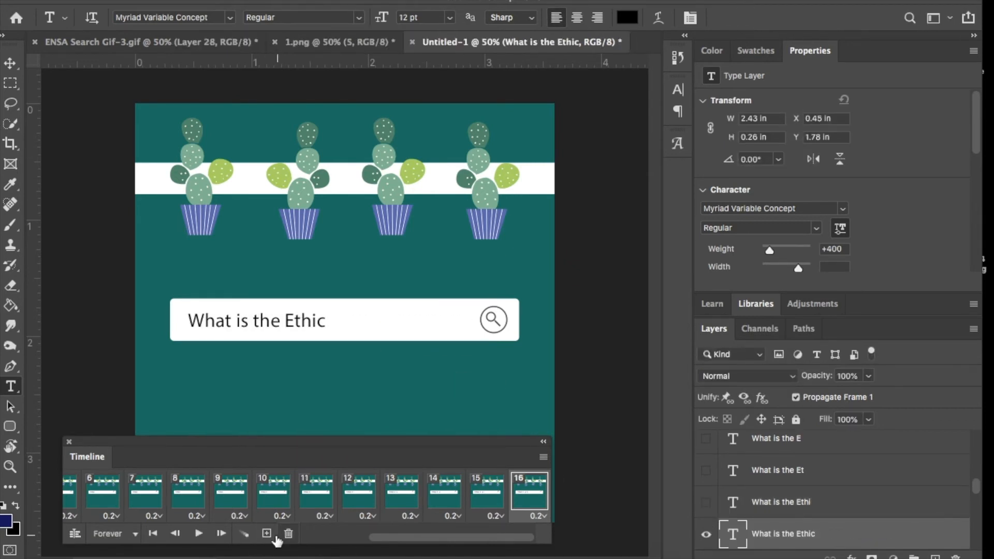
Step: Add frame 17 showing the copy 12 text layer instead of "What is the Ethic", shortened to "What is the Ethica" and left-aligned
click(266, 533)
scroll(812, 504, down, 3)
click(706, 474)
click(706, 443)
drag(362, 321, 446, 322)
key(BackSpace)
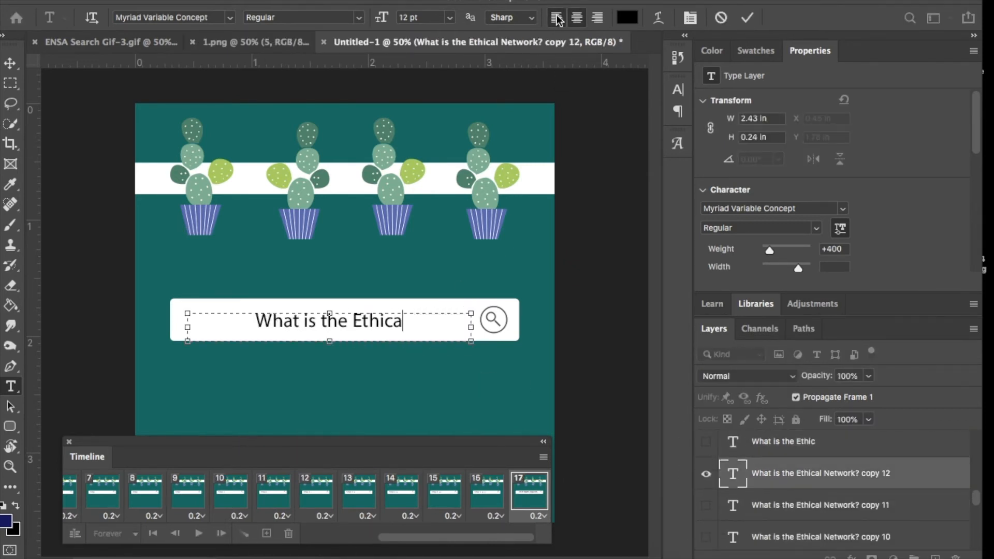
click(556, 18)
click(747, 18)
Step: Add frame 18 showing the copy 11 text layer instead of "What is the Ethica", shortened to "What is the Ethical" and left-aligned
click(266, 533)
click(706, 505)
click(706, 473)
click(451, 321)
key(BackSpace)
key(BackSpace)
key(BackSpace)
key(BackSpace)
key(BackSpace)
key(BackSpace)
key(BackSpace)
key(BackSpace)
key(BackSpace)
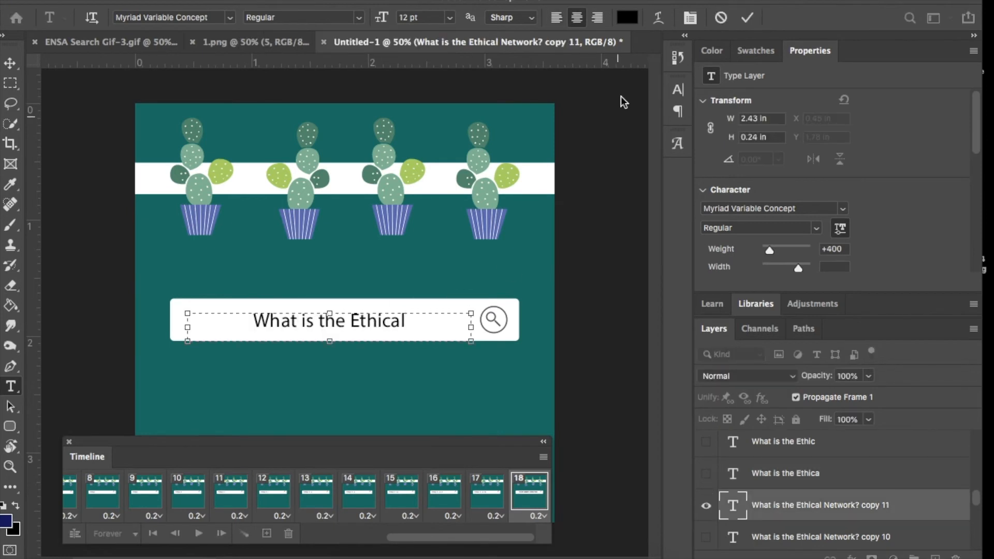
click(557, 17)
click(747, 18)
Step: Add frame 19 showing the copy 10 text layer in place of the previous text, shortened to "What is the Ethical " with a trailing space and left-aligned
click(266, 533)
click(706, 505)
click(706, 536)
click(459, 318)
click(556, 17)
click(747, 18)
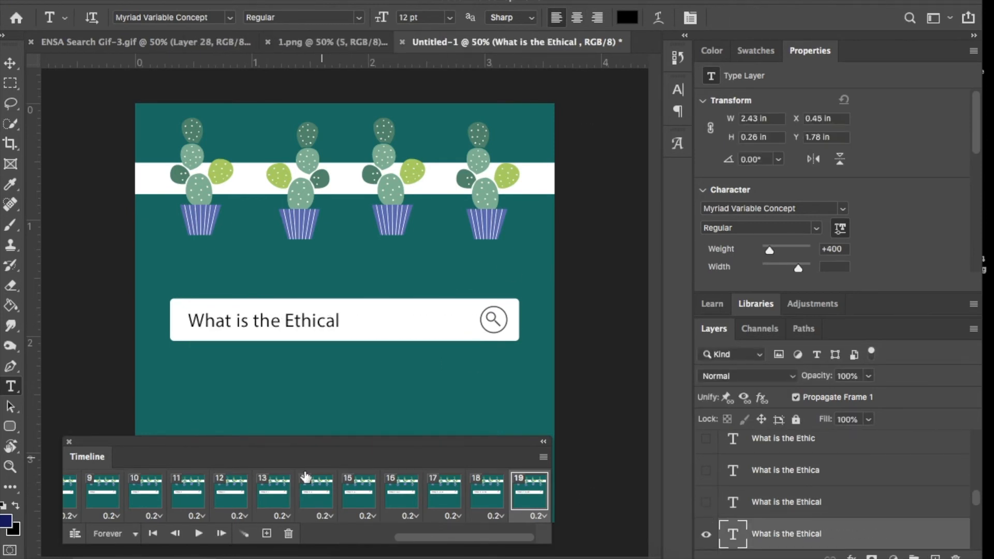
Step: Add frame 20 showing the copy 9 text layer in place of the previous text, shortened to "What is the Ethical N" and left-aligned
click(266, 533)
scroll(812, 492, down, 3)
click(706, 444)
click(706, 476)
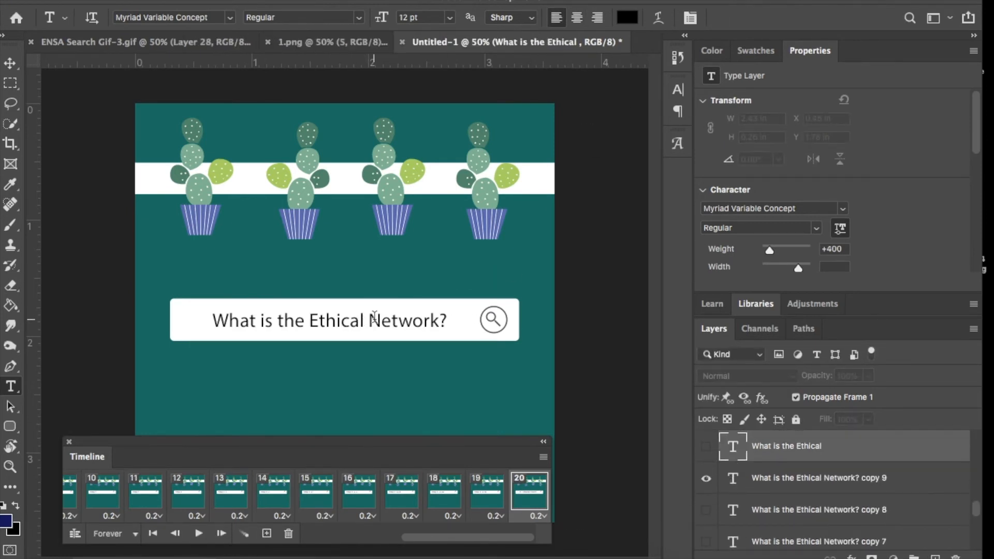
click(448, 321)
key(BackSpace)
key(BackSpace)
key(BackSpace)
key(BackSpace)
key(BackSpace)
key(BackSpace)
key(BackSpace)
click(556, 17)
click(747, 17)
Step: Add frame 21 showing the copy 8 text layer in place of the previous text, shortened to "What is the Ethical Ne" and left-aligned
click(266, 533)
click(706, 477)
click(706, 509)
drag(391, 321, 455, 319)
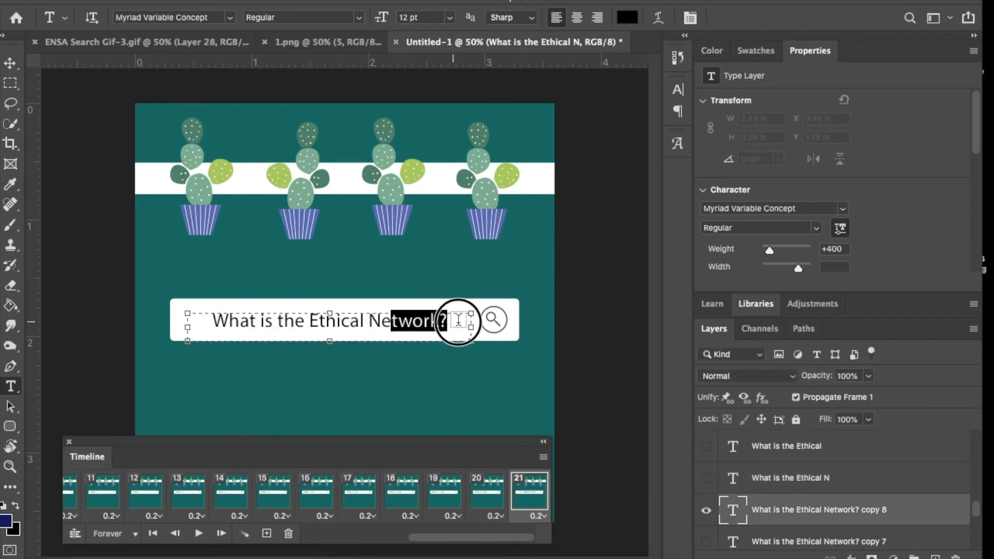
key(BackSpace)
click(556, 17)
click(746, 18)
Step: Add frame 22 showing the copy 7 text layer in place of the previous text, shortened to "What is the Ethical Net" and left-aligned
click(267, 533)
scroll(737, 489, down, 2)
click(706, 473)
click(706, 505)
drag(396, 321, 455, 318)
key(BackSpace)
click(556, 17)
click(747, 18)
Step: Add frame 23 showing the copy 6 text layer in place of the previous text, shortened to "What is the Ethical Netw" and left-aligned
click(266, 533)
click(706, 504)
click(706, 536)
key(BackSpace)
click(557, 17)
click(747, 17)
Step: Add frame 24 showing the copy 5 text layer in place of the previous text, shortened to "What is the Ethical Netwo" and left-aligned
click(267, 533)
scroll(712, 467, down, 2)
click(706, 434)
click(706, 465)
drag(417, 322, 456, 319)
key(BackSpace)
click(557, 18)
click(746, 18)
Step: Add frame 25 showing the copy 4 text layer in place of the previous text, shortened to "What is the Ethical Networ" and left-aligned
click(267, 533)
click(706, 465)
click(706, 497)
key(BackSpace)
click(557, 18)
Step: Add frame 26 showing the copy 3 text layer in place of the previous text, shortened to "What is the Ethical Network" and left-aligned
click(267, 533)
click(706, 497)
click(706, 529)
key(BackSpace)
click(556, 18)
click(747, 17)
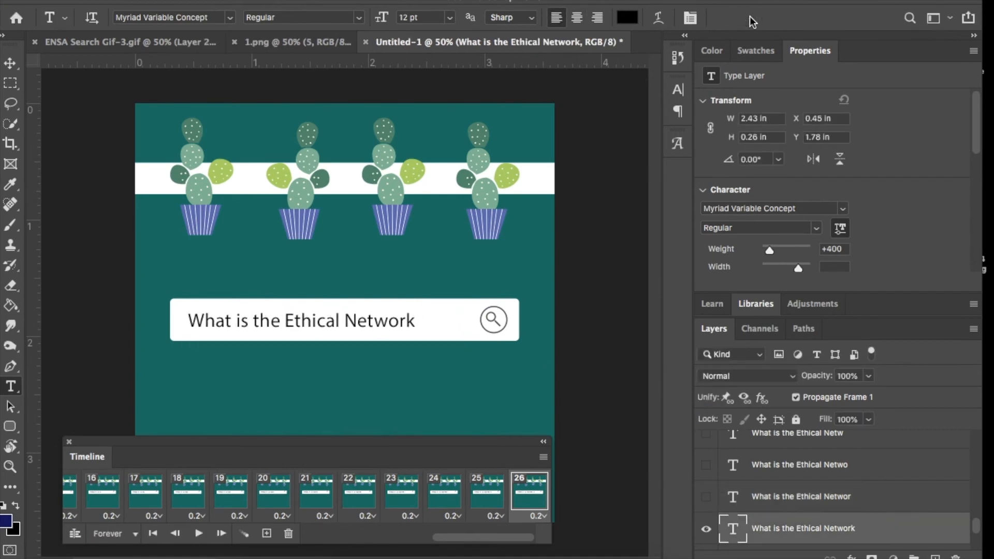
Step: Duplicate frame 26, hide the "What is the Ethical Network" layer and show the full-text copy 2 layer in frame 27
click(267, 533)
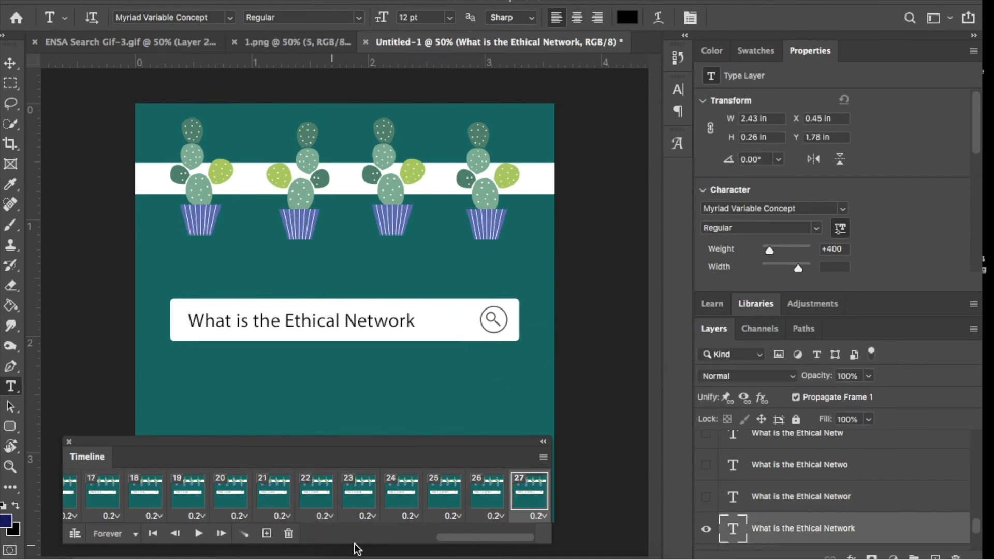
scroll(779, 505, down, 3)
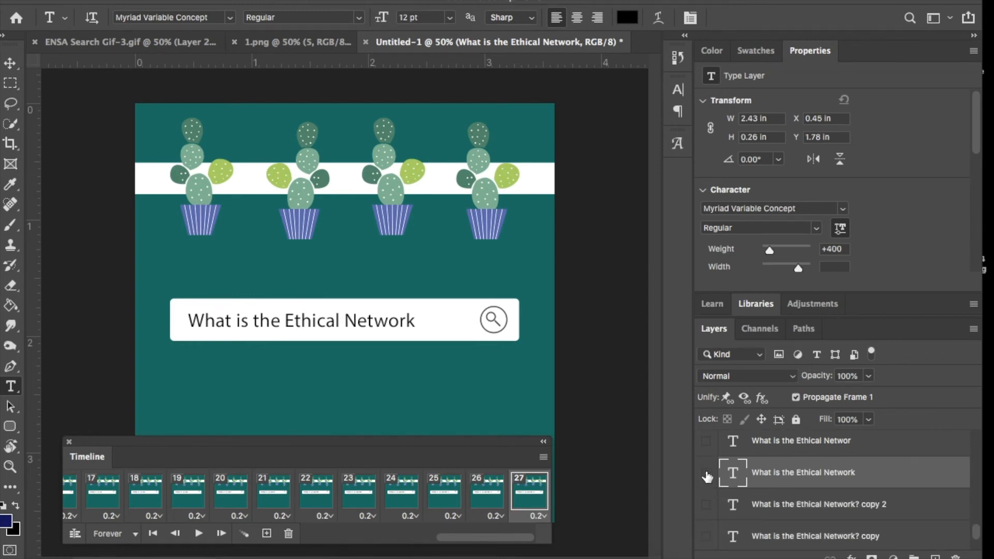
click(706, 473)
click(706, 504)
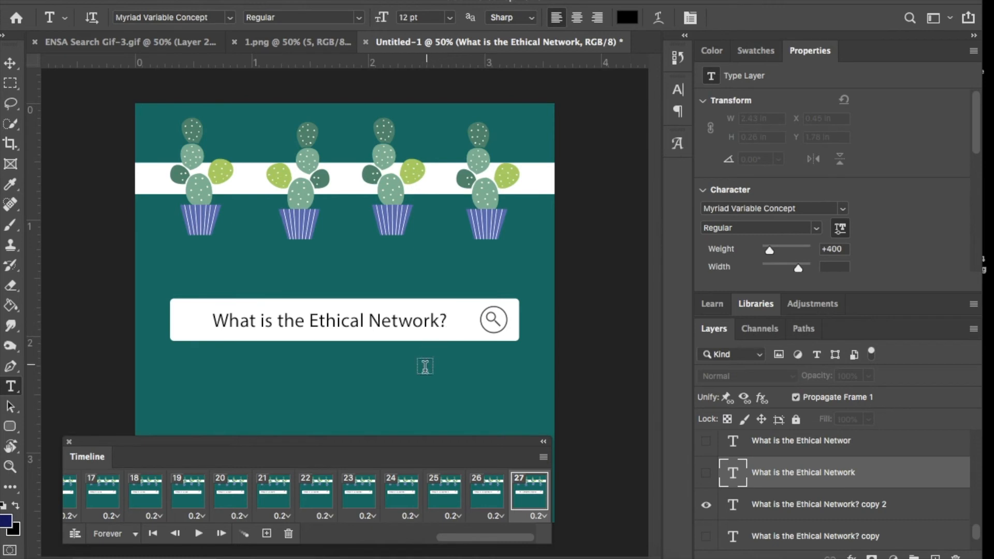
Step: Add frame 28 as a duplicate of frame 27, and delete the unused hidden layers "What is the Ethical Network? copy" and "What is the Ethical Network?"
click(267, 533)
scroll(767, 499, down, 2)
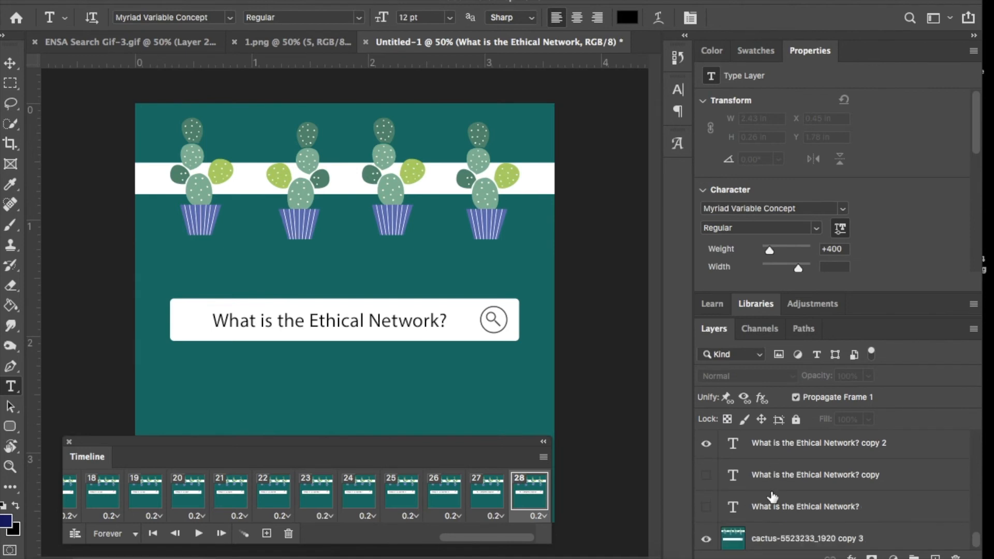
click(818, 476)
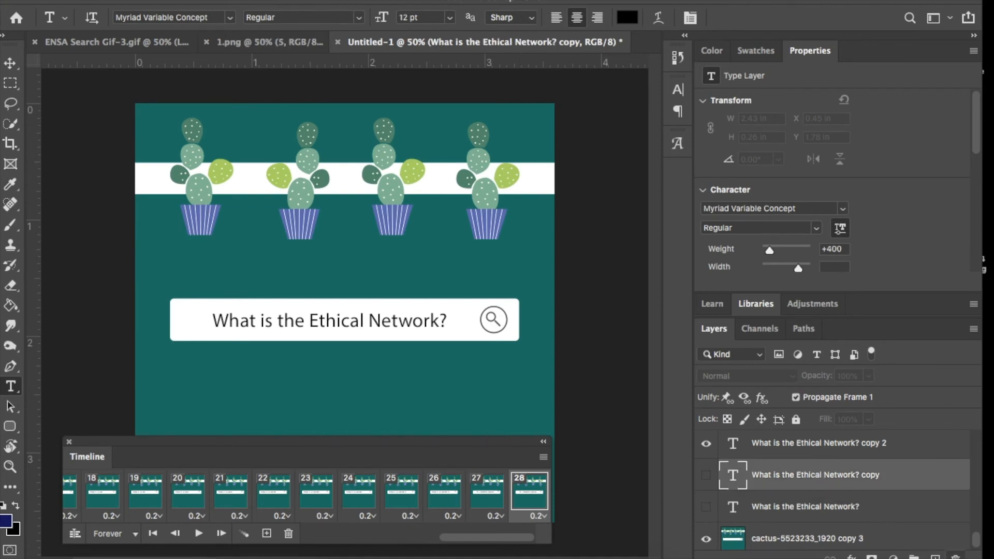
key(Delete)
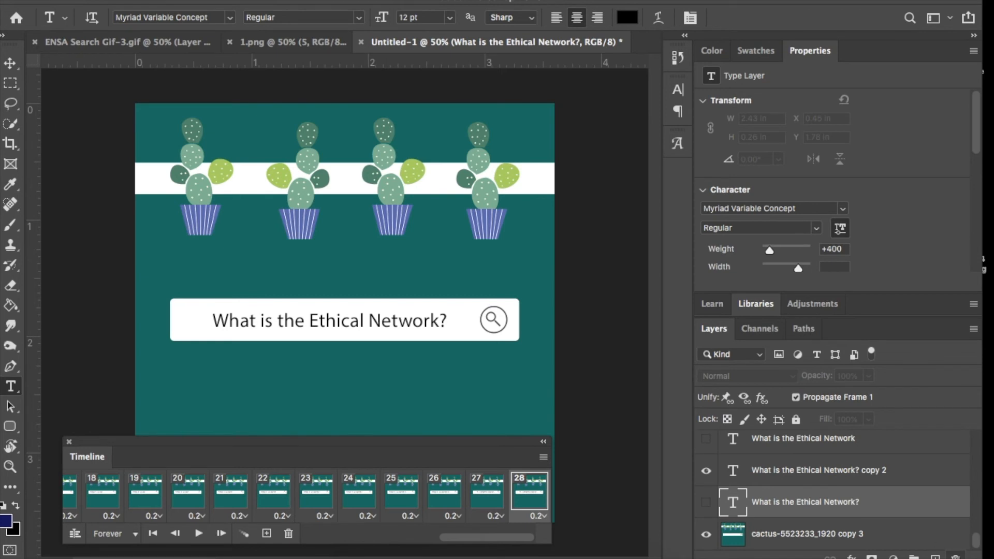
key(Delete)
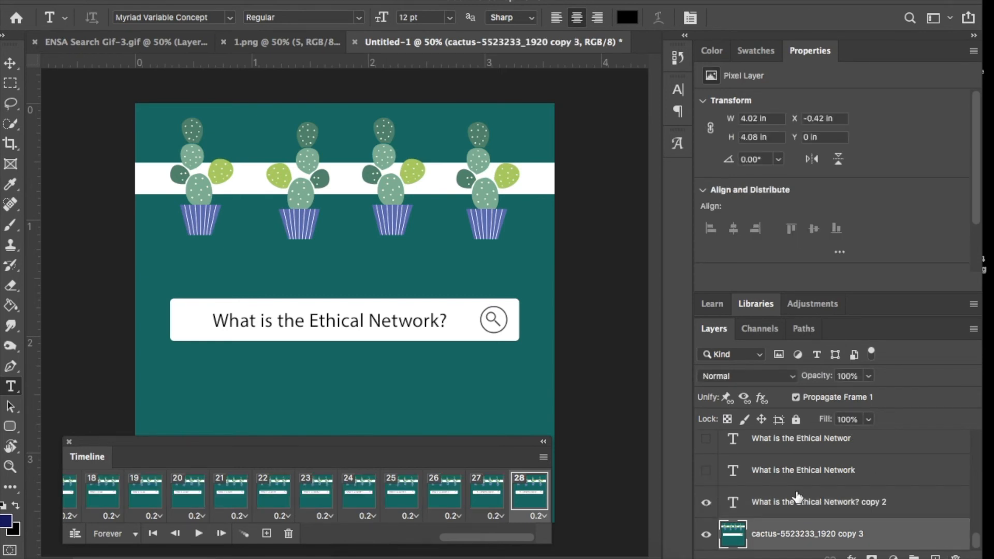
scroll(797, 497, up, 3)
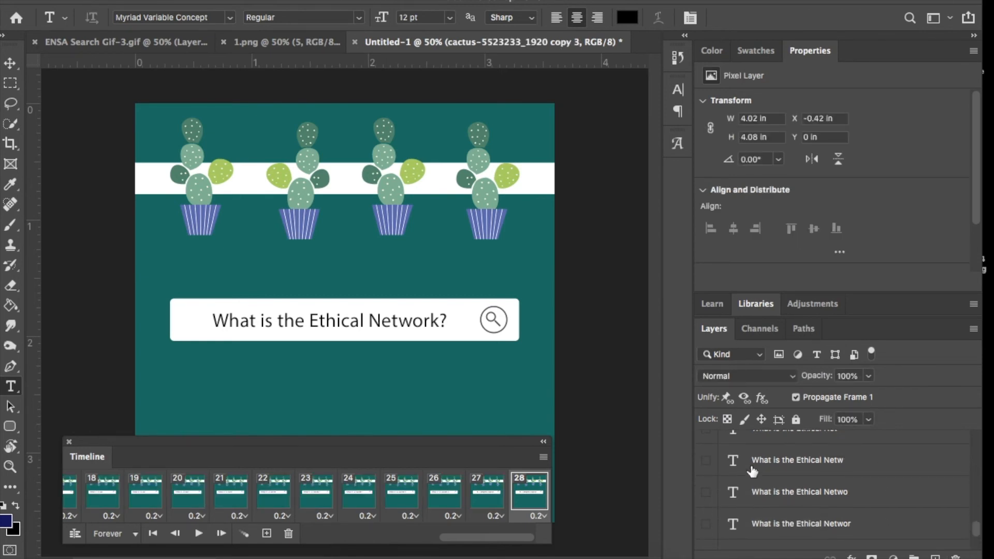
Step: Preview the letter-by-letter frame animation, stopping playback partway through
drag(483, 532, 320, 537)
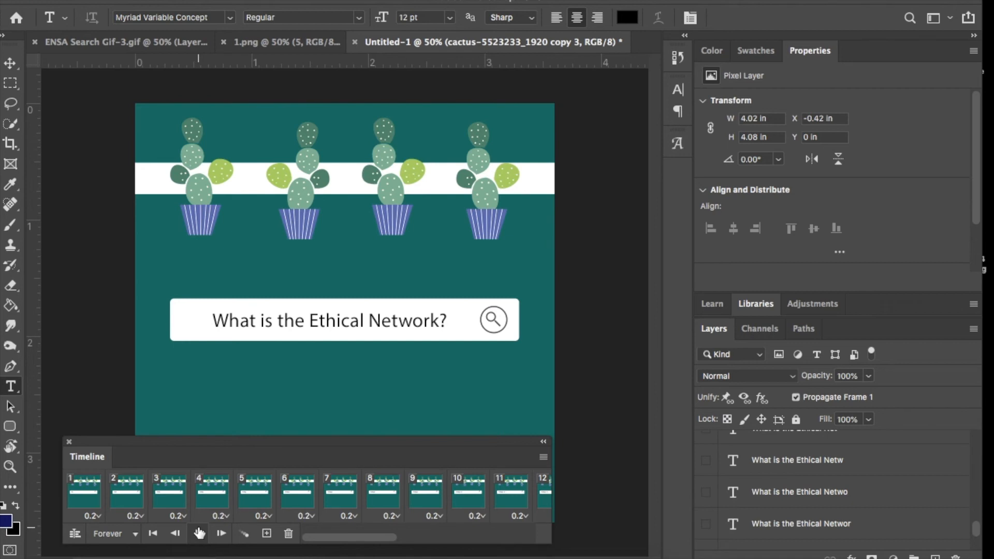
click(199, 533)
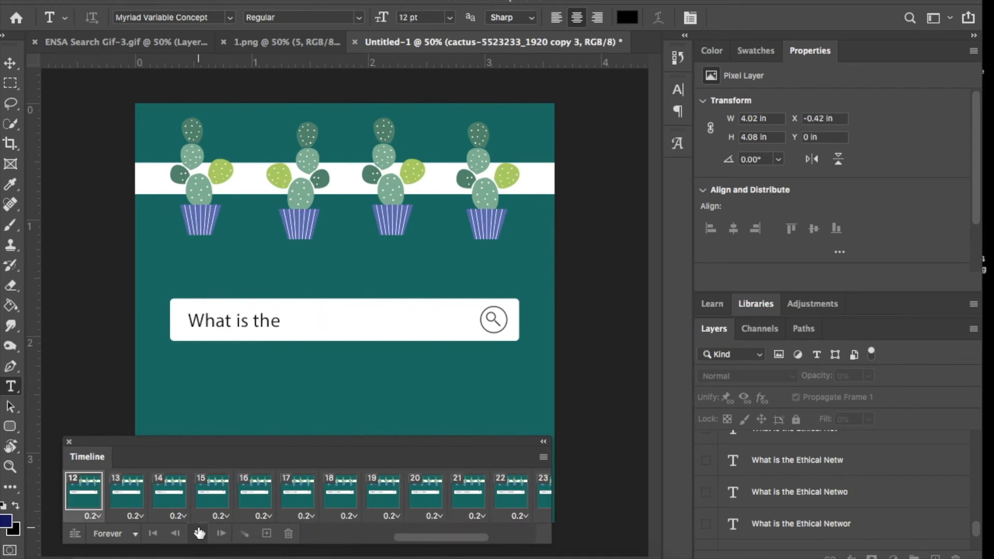
click(199, 532)
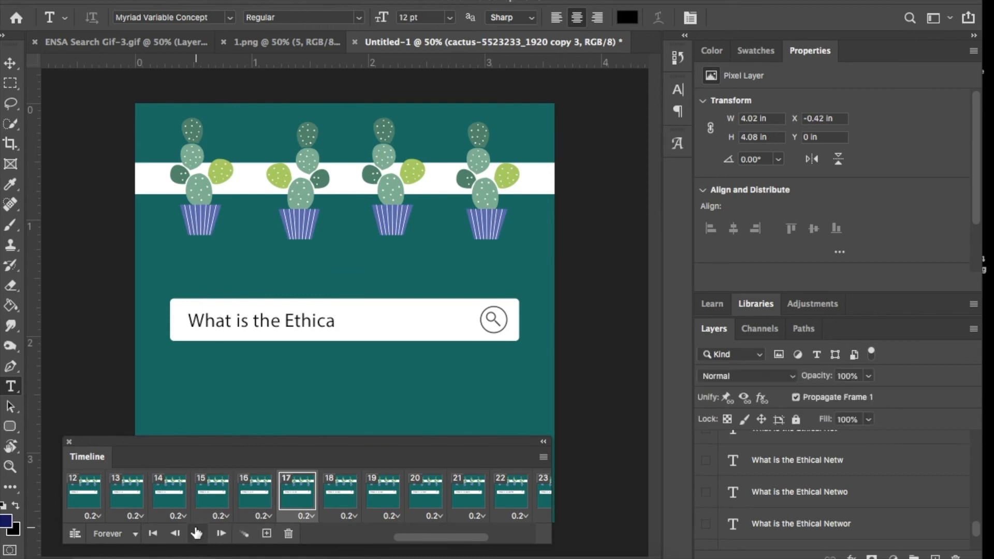
Step: Set the animation's looping option to Once and play the frames again to preview the typing effect
click(133, 534)
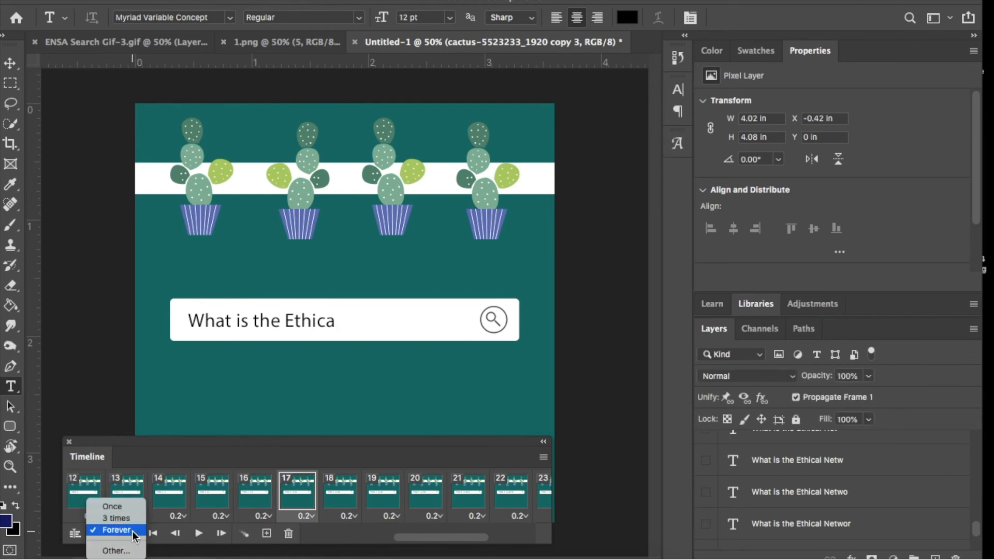
click(123, 506)
drag(393, 538, 194, 536)
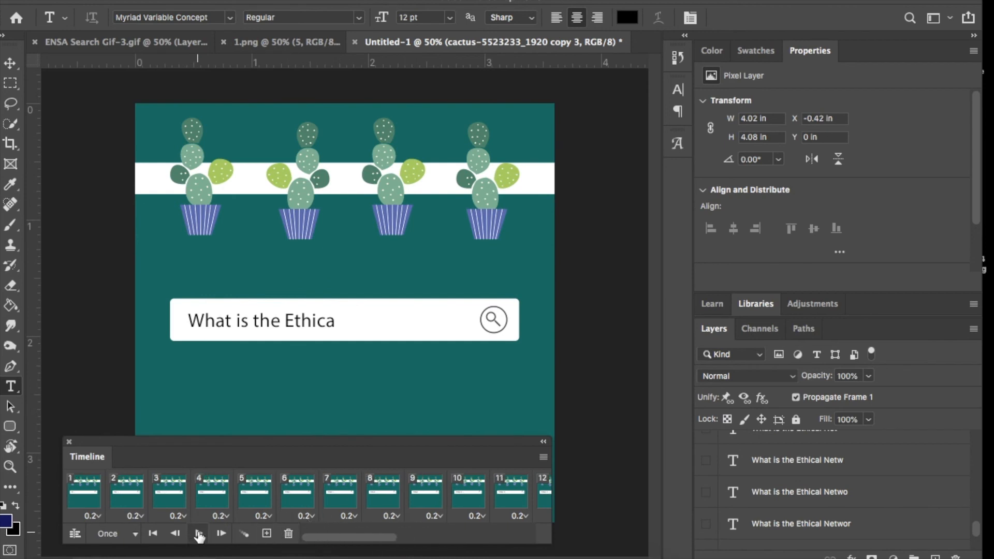
click(199, 534)
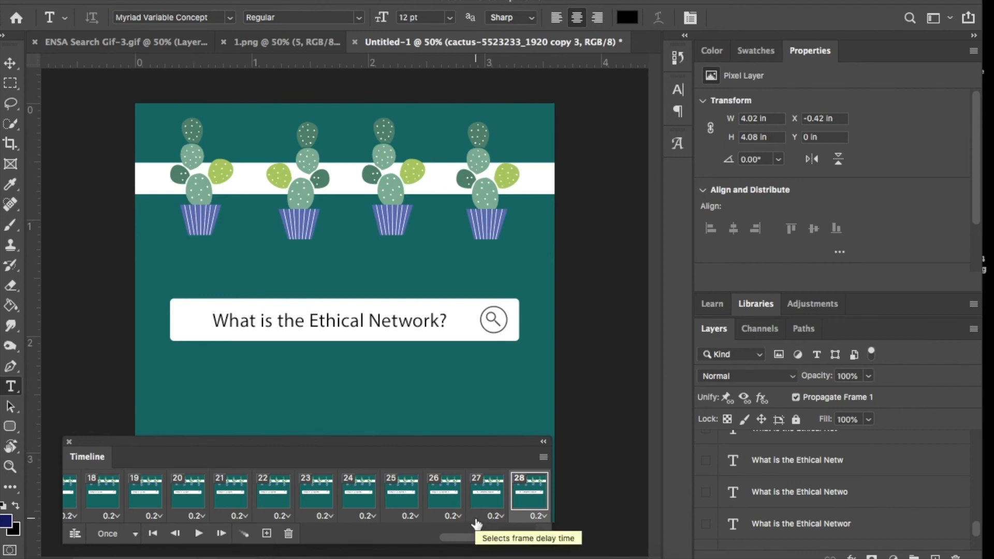
drag(473, 536, 313, 537)
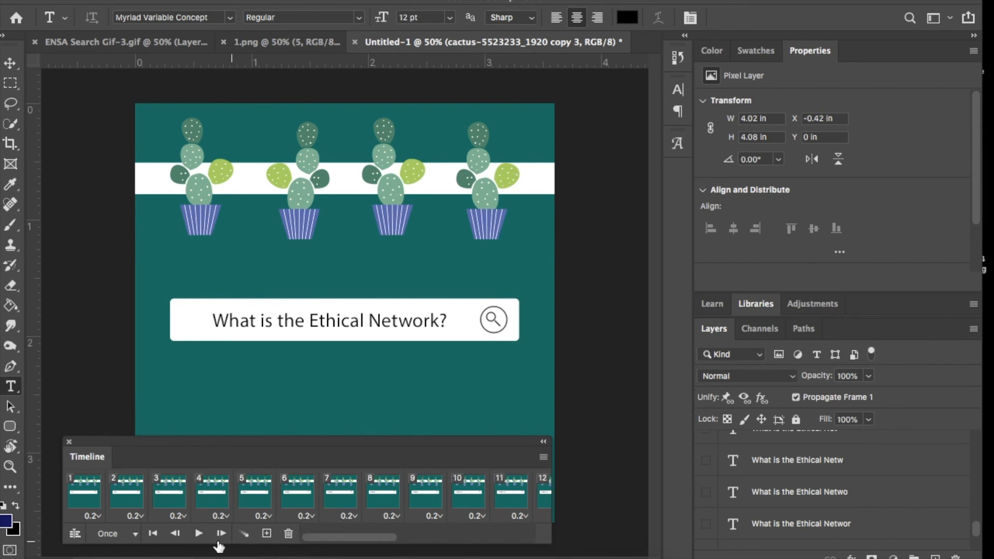
click(197, 535)
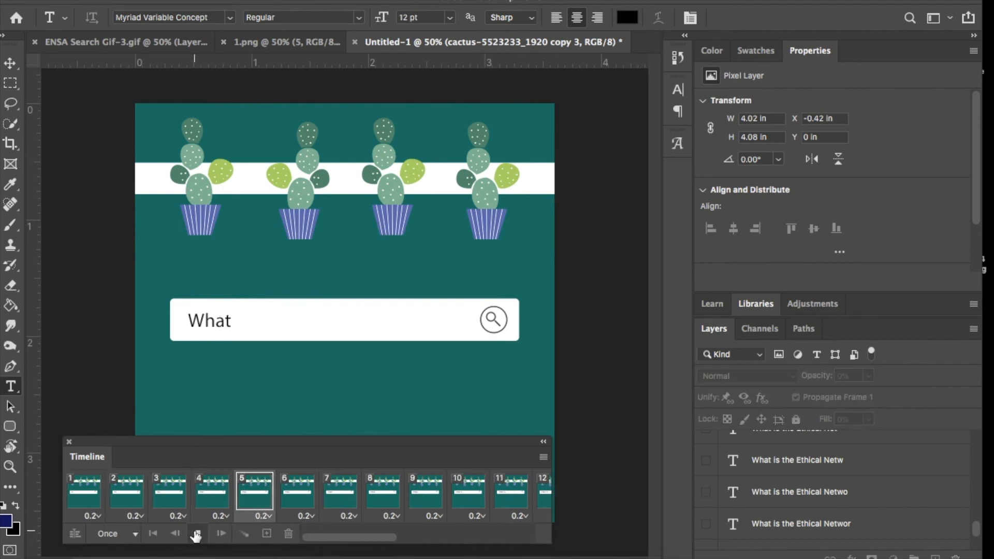